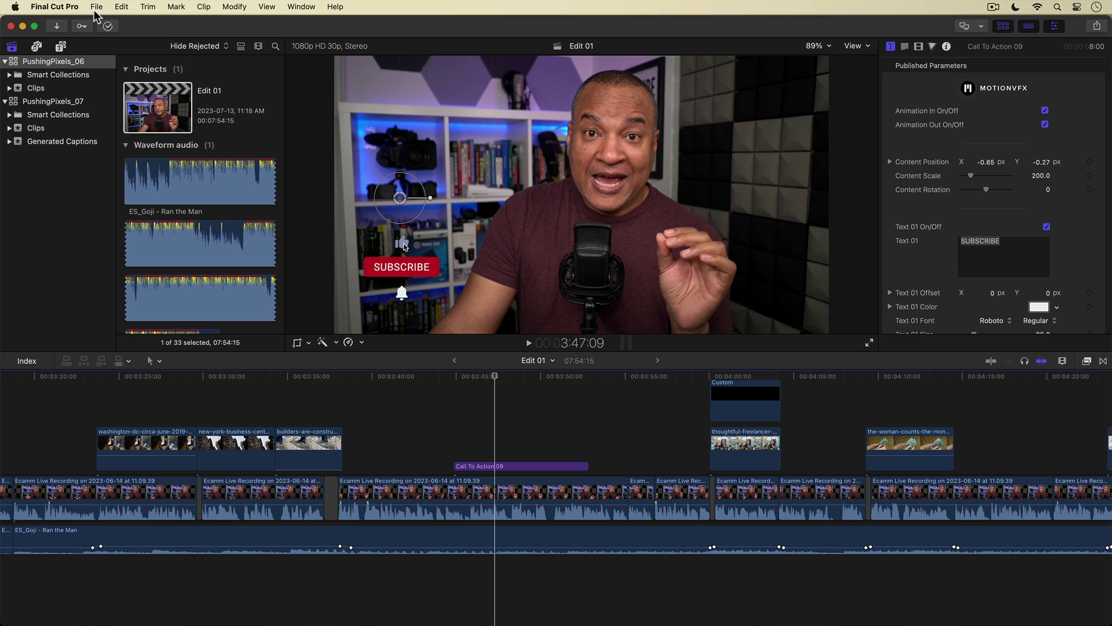
# - Create a new project with its video format set to 4K (3840x2160)
pyautogui.click(97, 7)
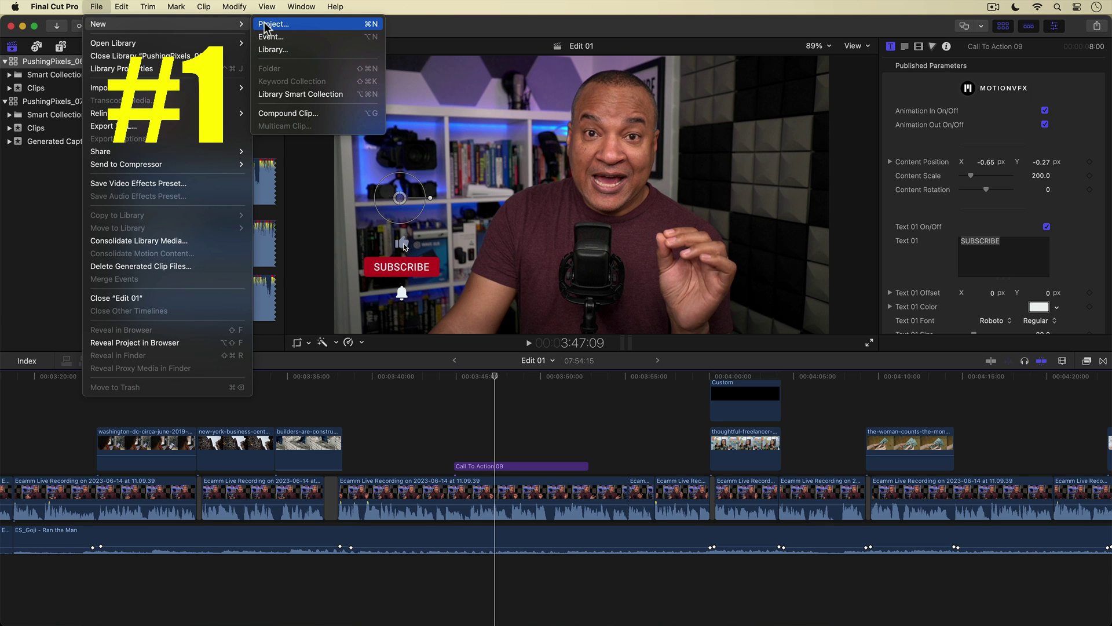
pyautogui.click(265, 26)
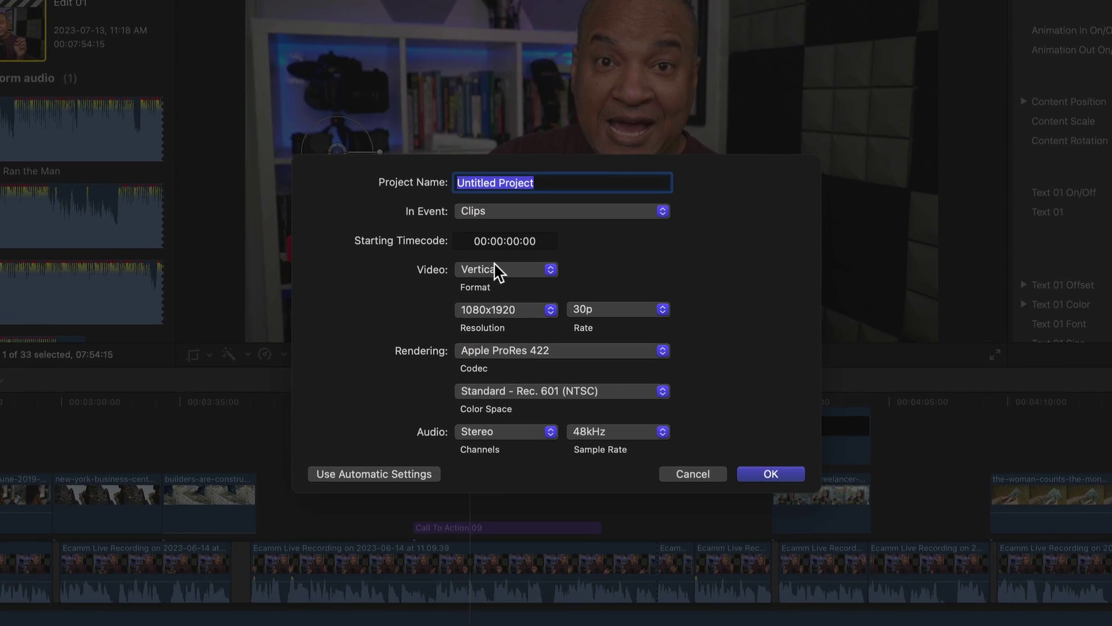
pyautogui.click(548, 265)
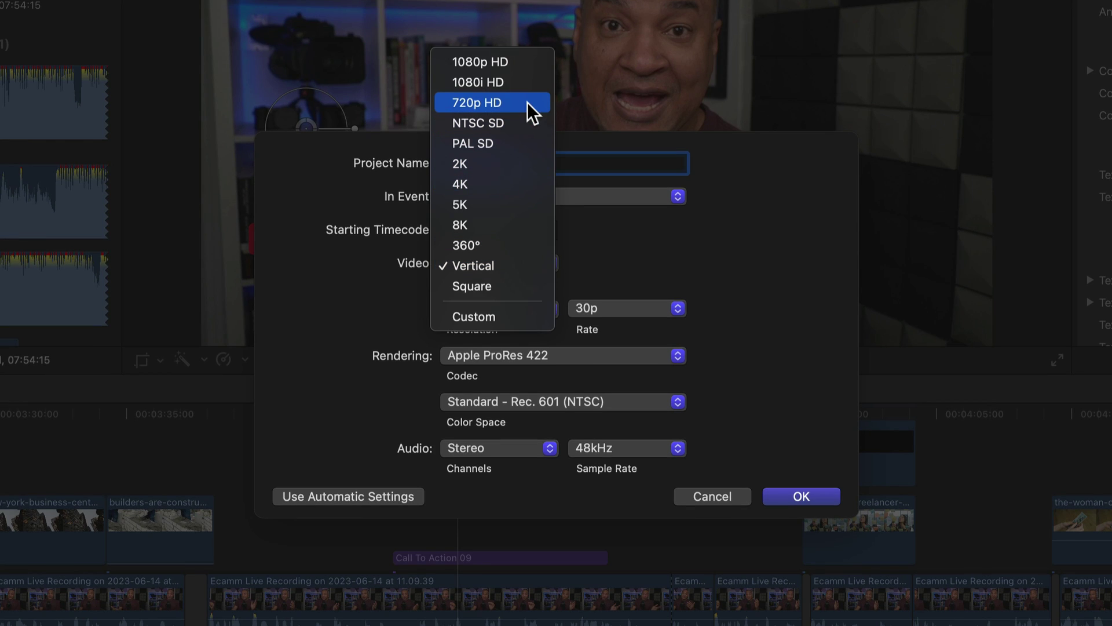
pyautogui.click(502, 184)
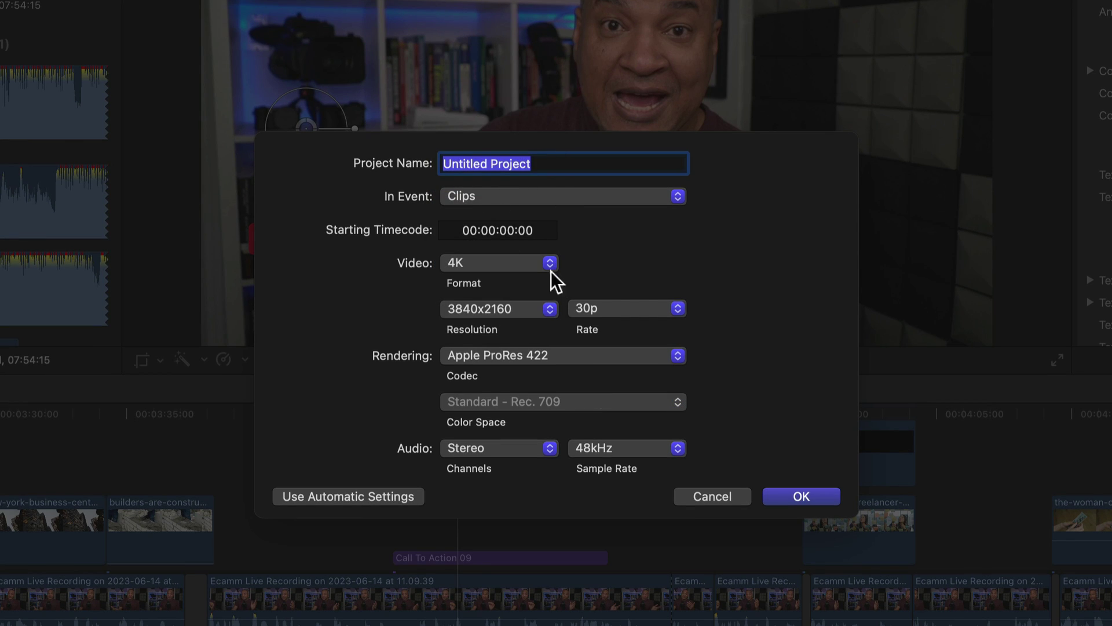
pyautogui.click(678, 308)
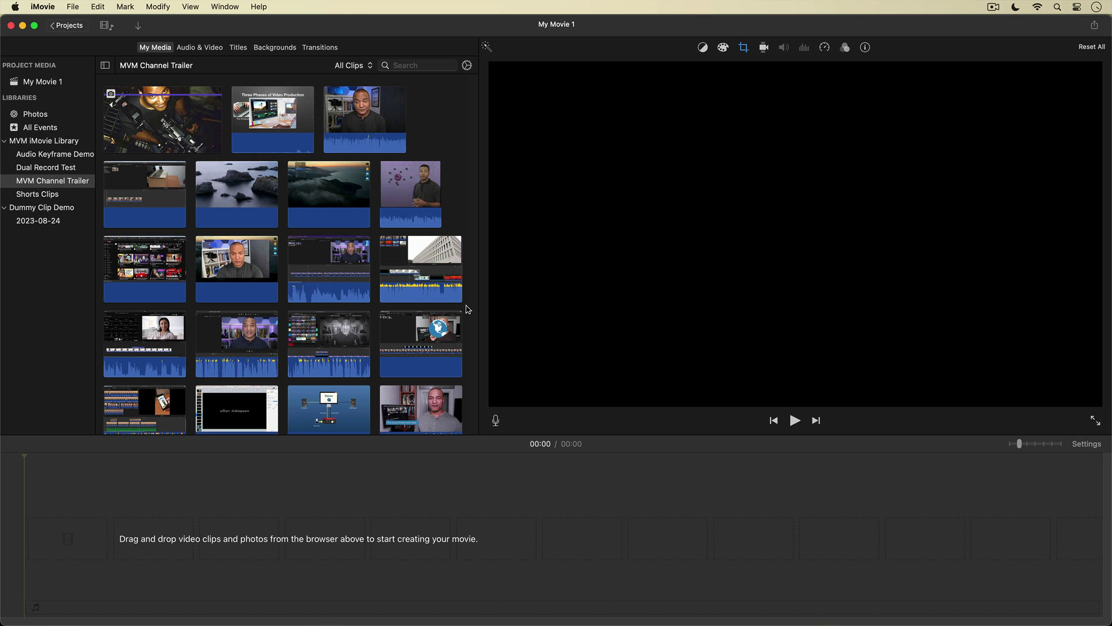
# - Find the running-dog clip in the media browser, drag it into the empty timeline, and play it
pyautogui.scroll(-5, 468, 309)
pyautogui.scroll(-5, 468, 309)
pyautogui.click(247, 200)
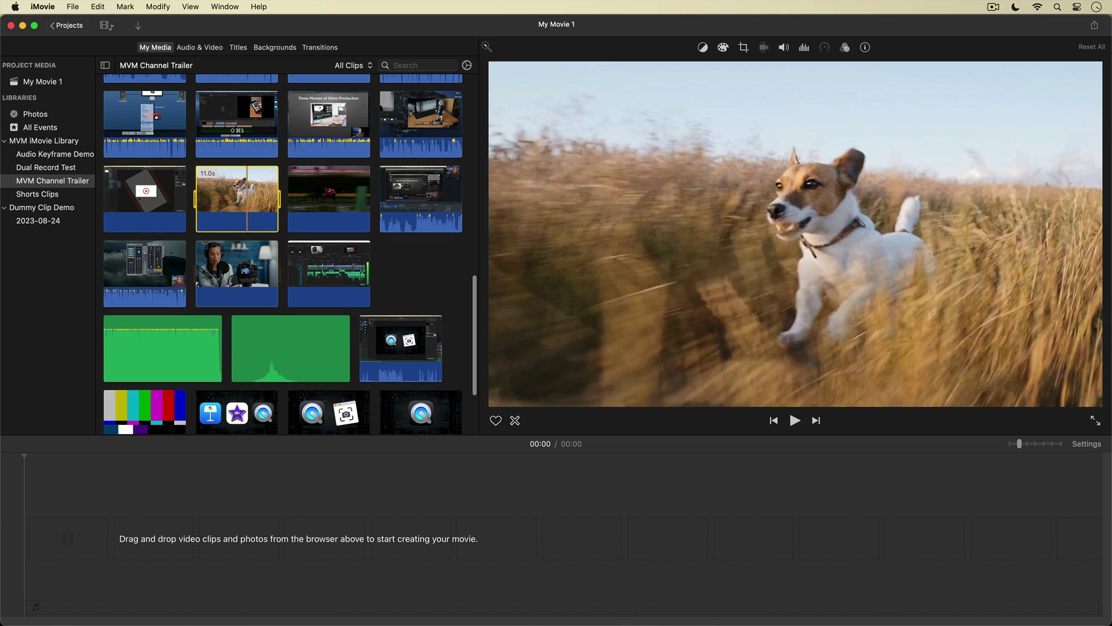
pyautogui.moveTo(137, 399); pyautogui.dragTo(122, 521)
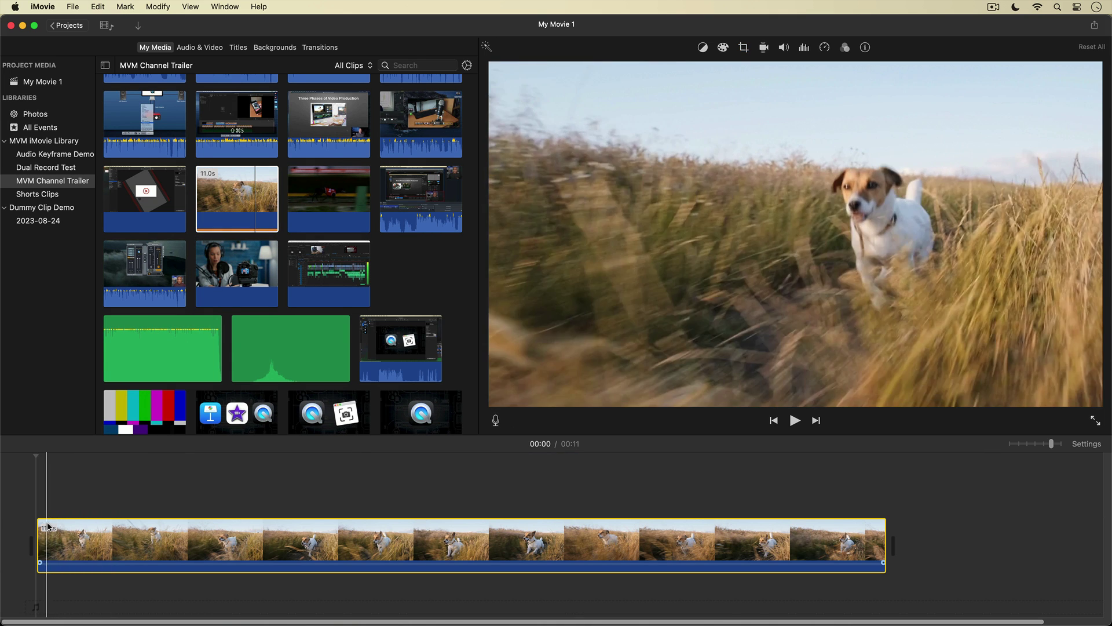
pyautogui.press('space')
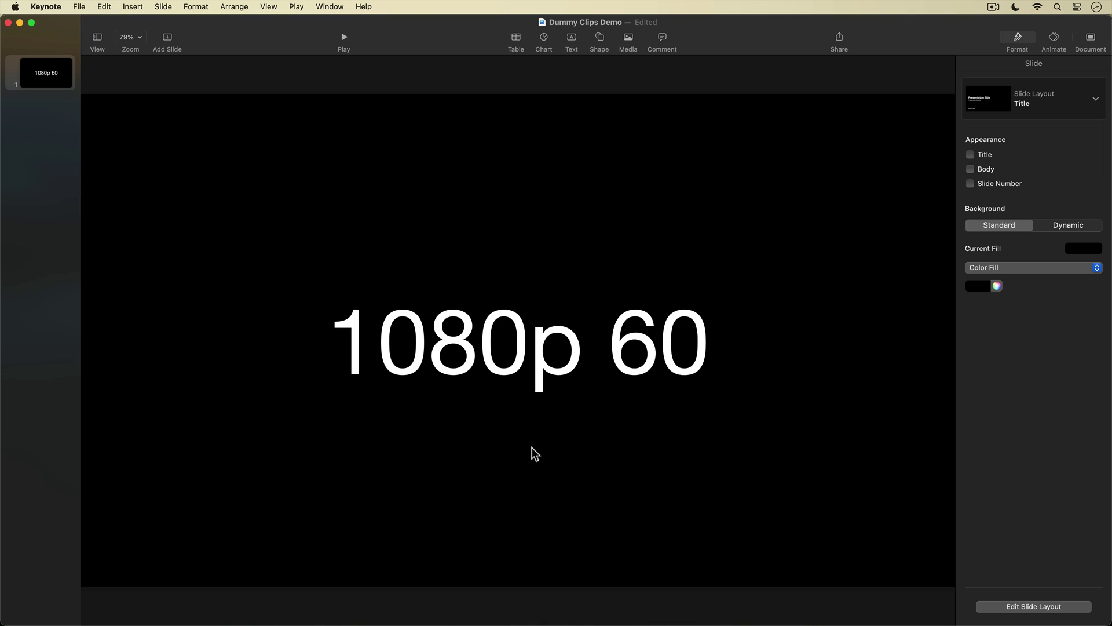
# - Export the presentation as a movie at a custom resolution, width 1280 and height 1080
pyautogui.click(80, 7)
pyautogui.moveTo(120, 213)
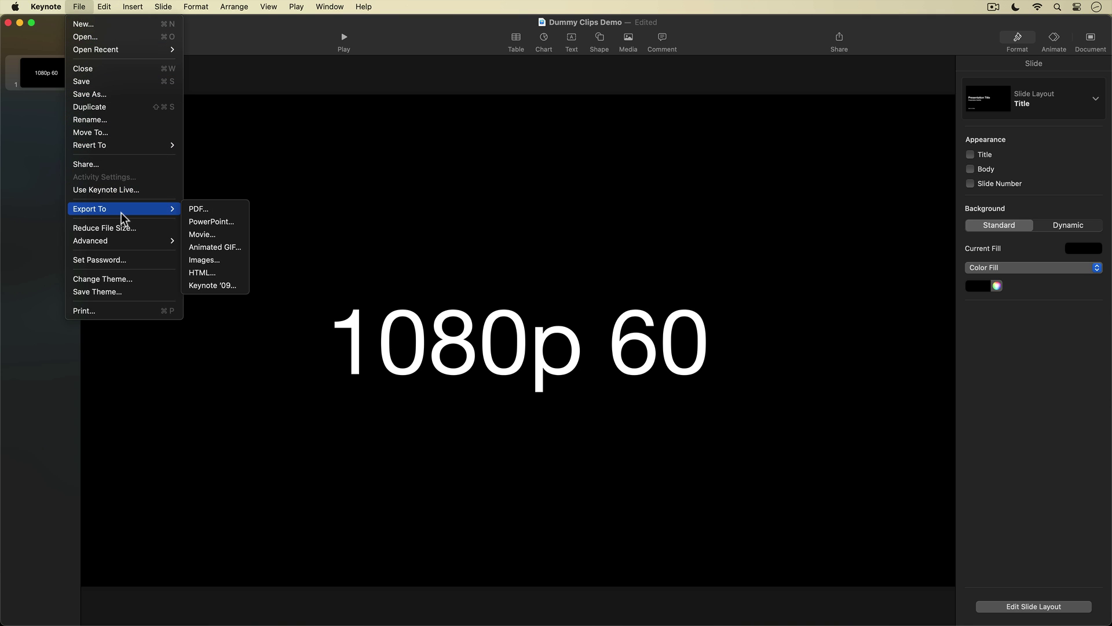
pyautogui.click(226, 234)
pyautogui.click(615, 368)
pyautogui.click(536, 382)
pyautogui.write('1280')
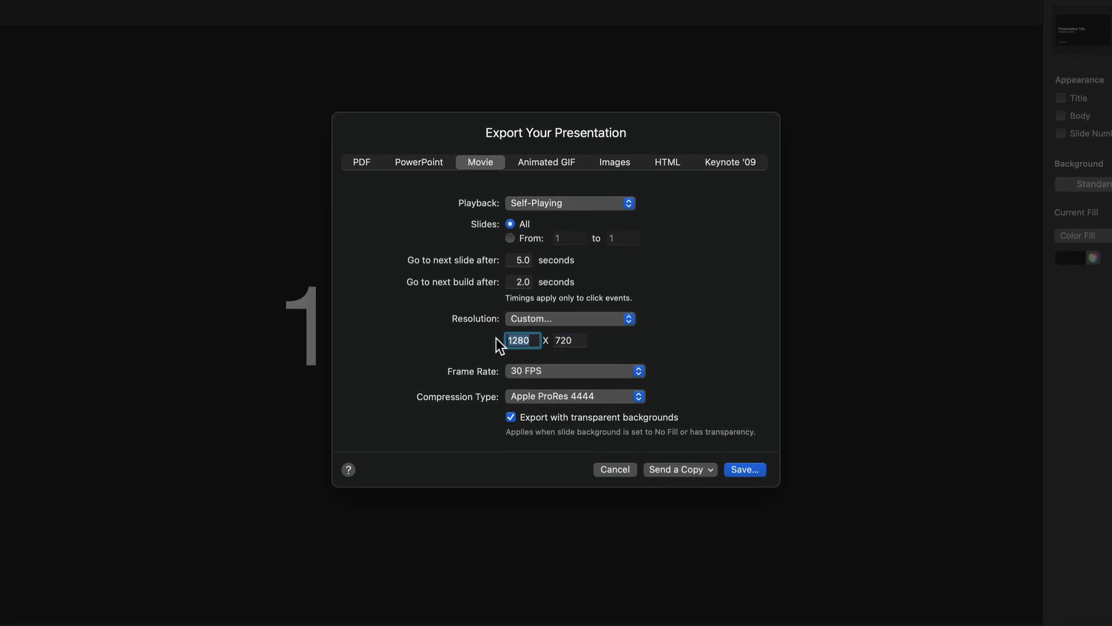
pyautogui.press('Tab')
pyautogui.write('1080')
# - Set the export to 60 FPS with H.264 compression and save the movie
pyautogui.click(524, 373)
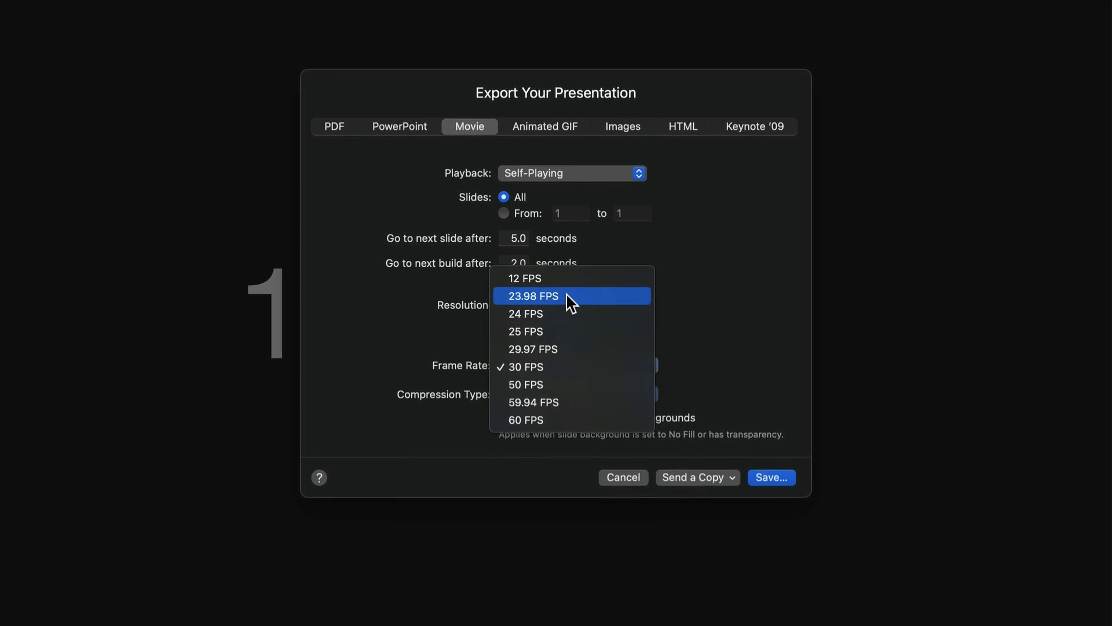
pyautogui.click(565, 420)
pyautogui.click(533, 394)
pyautogui.click(532, 290)
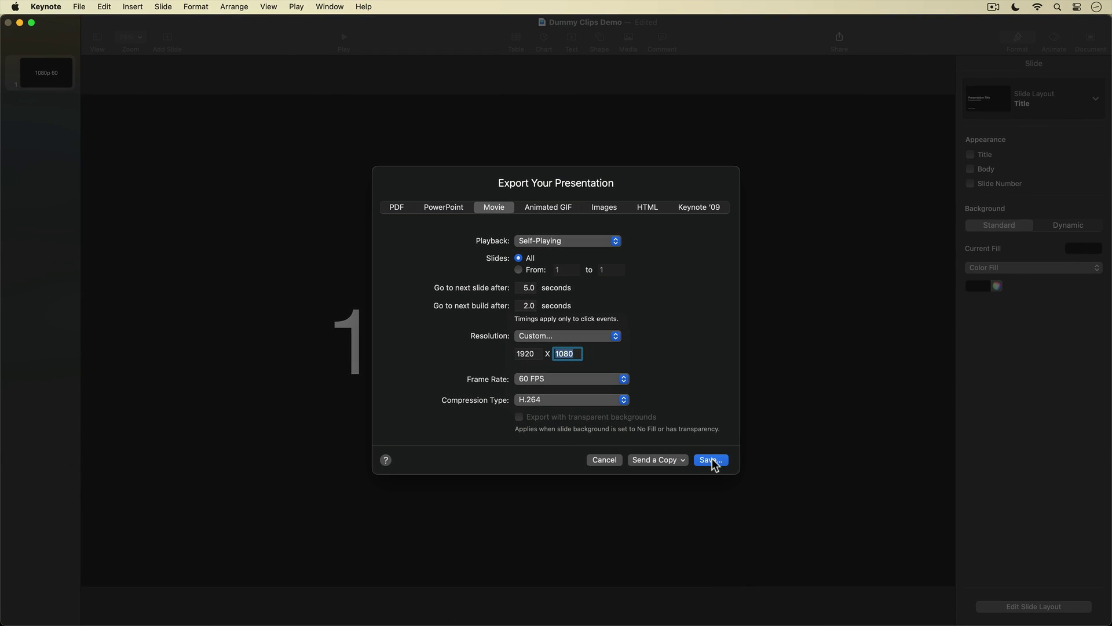
pyautogui.click(710, 460)
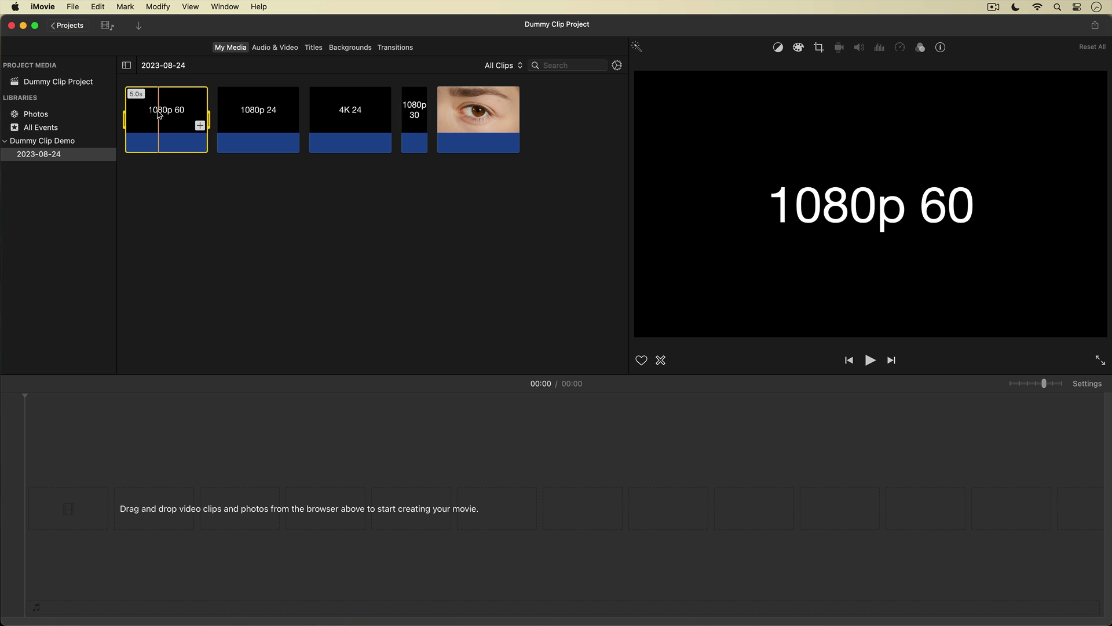
# - Append the selected 1080p 60 clip to the Dummy Clip Project timeline with E
pyautogui.press('e')
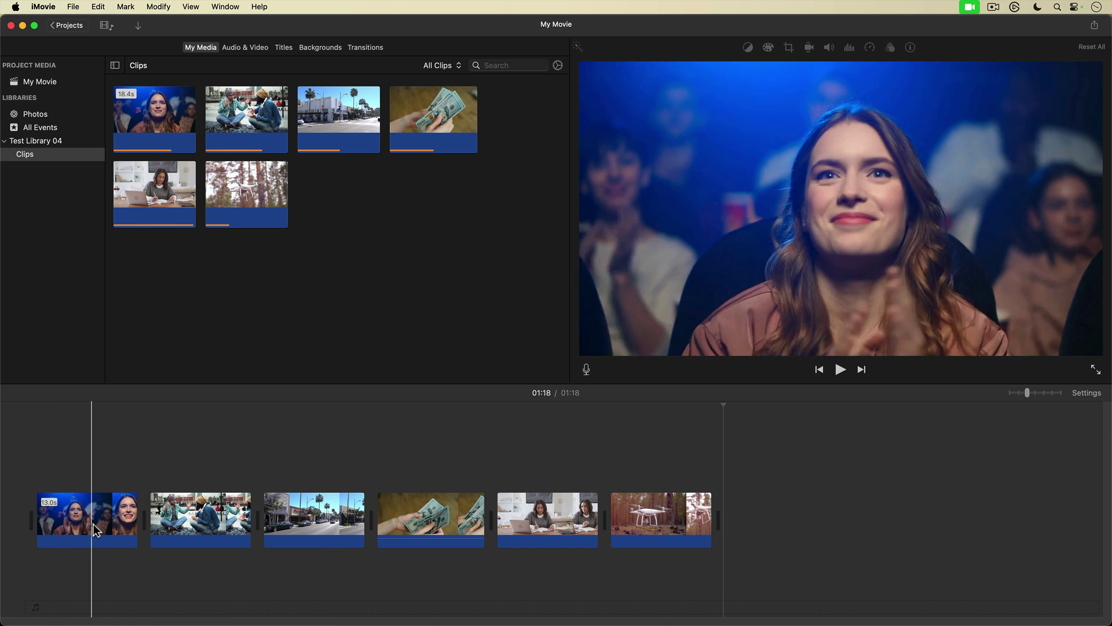
# - Give the opening applauding-woman clip a 5.0-second duration in its clip information
pyautogui.click(87, 515)
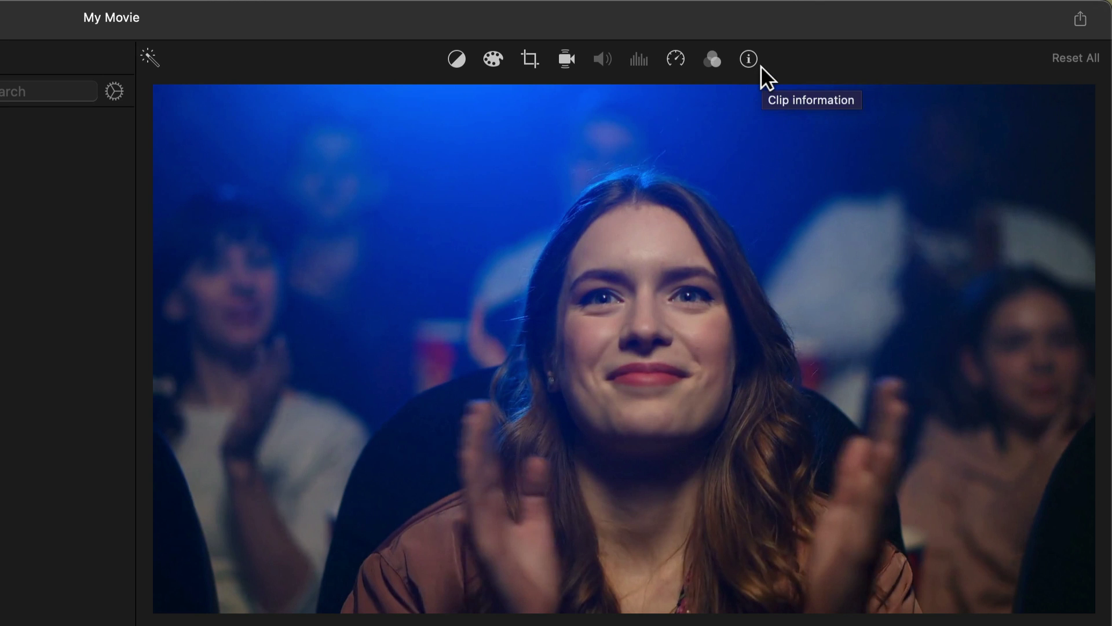
pyautogui.click(748, 60)
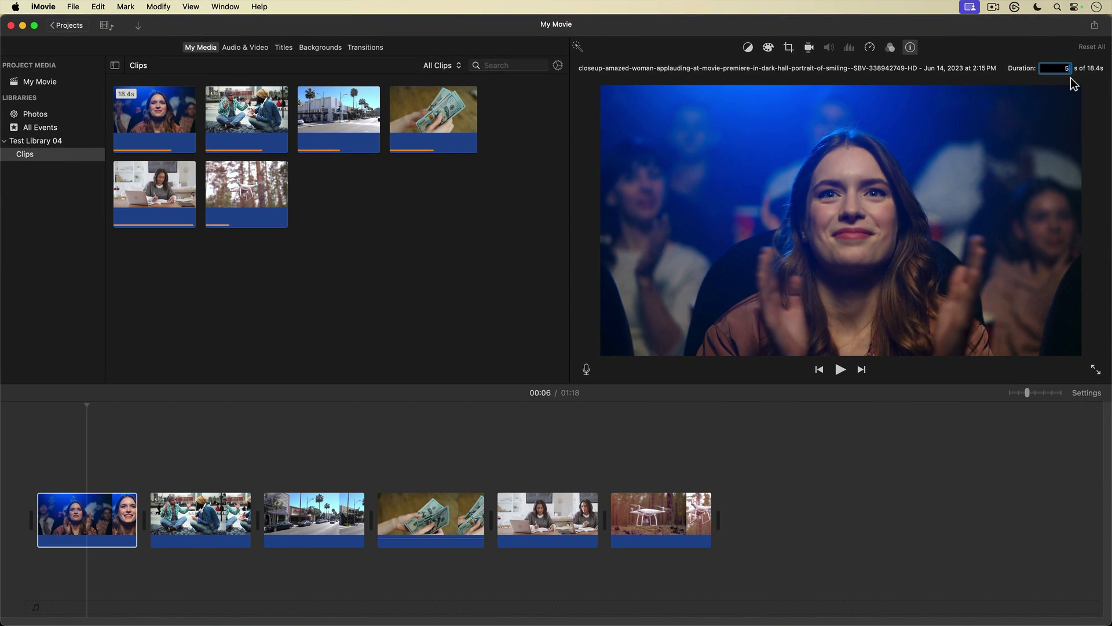
pyautogui.press('Return')
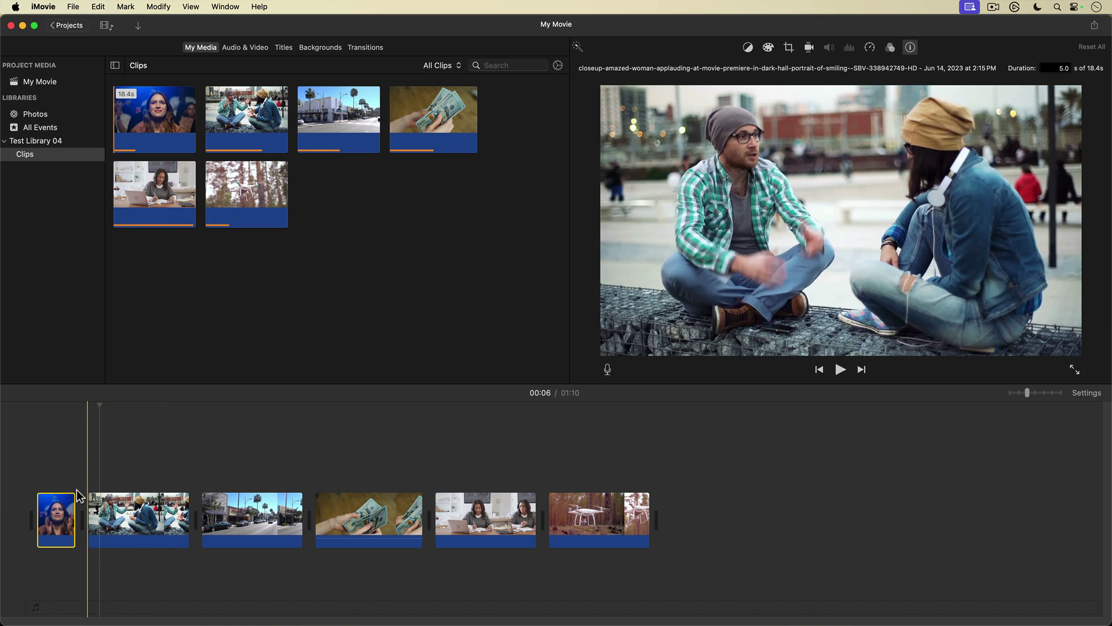
pyautogui.click(64, 529)
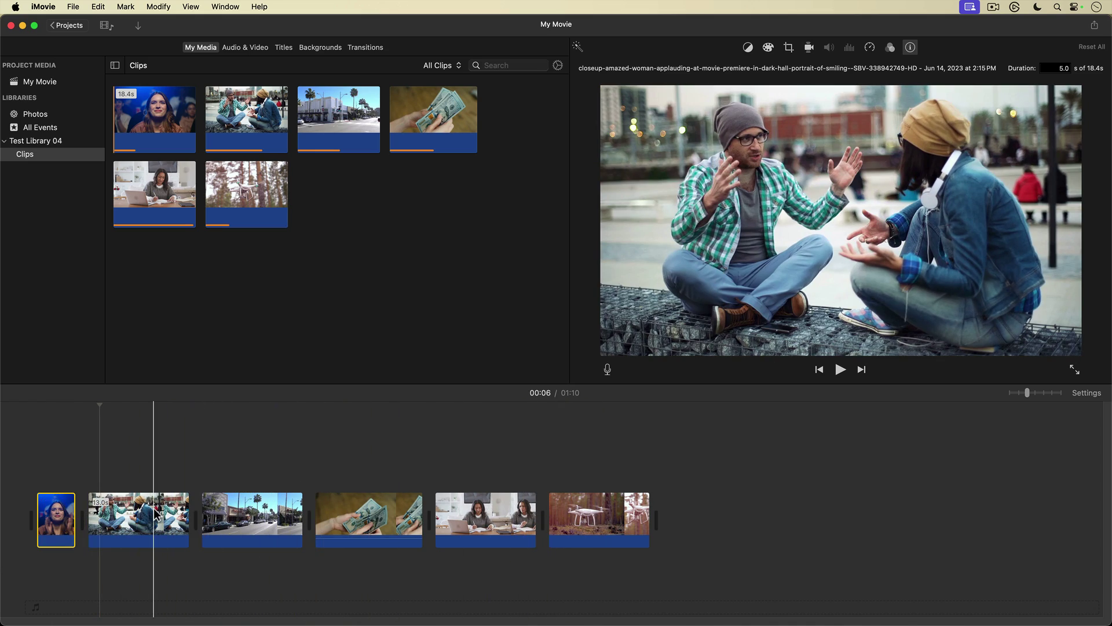
# - Set clips 2–6 to 5 seconds each so the movie totals 30 seconds, then check playback
pyautogui.moveTo(145, 461); pyautogui.dragTo(592, 513)
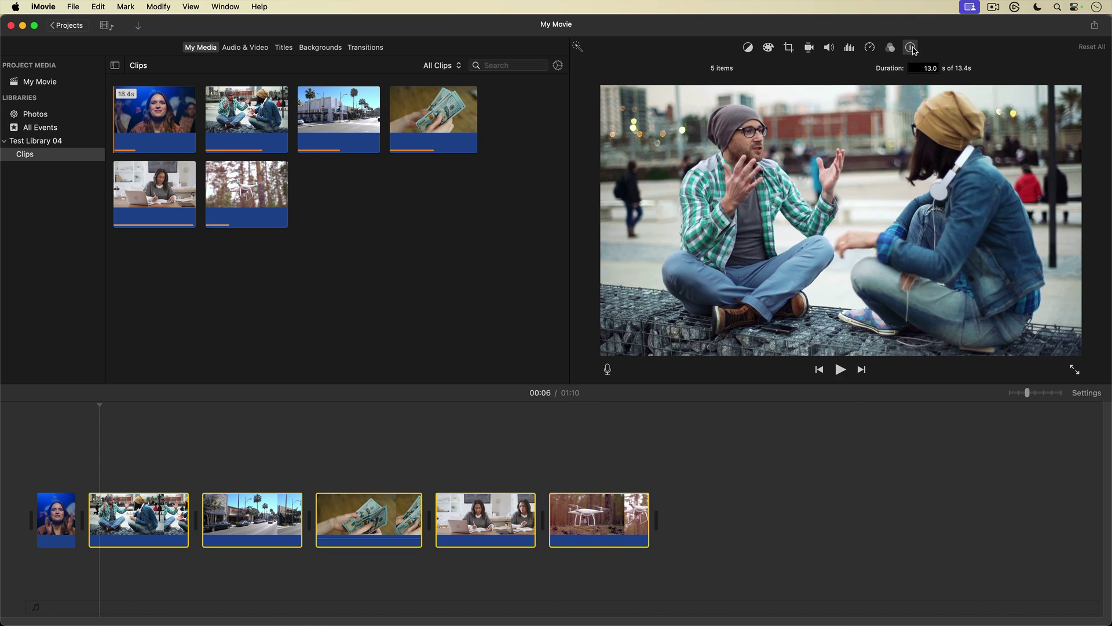
pyautogui.click(938, 70)
pyautogui.write('5')
pyautogui.press('Return')
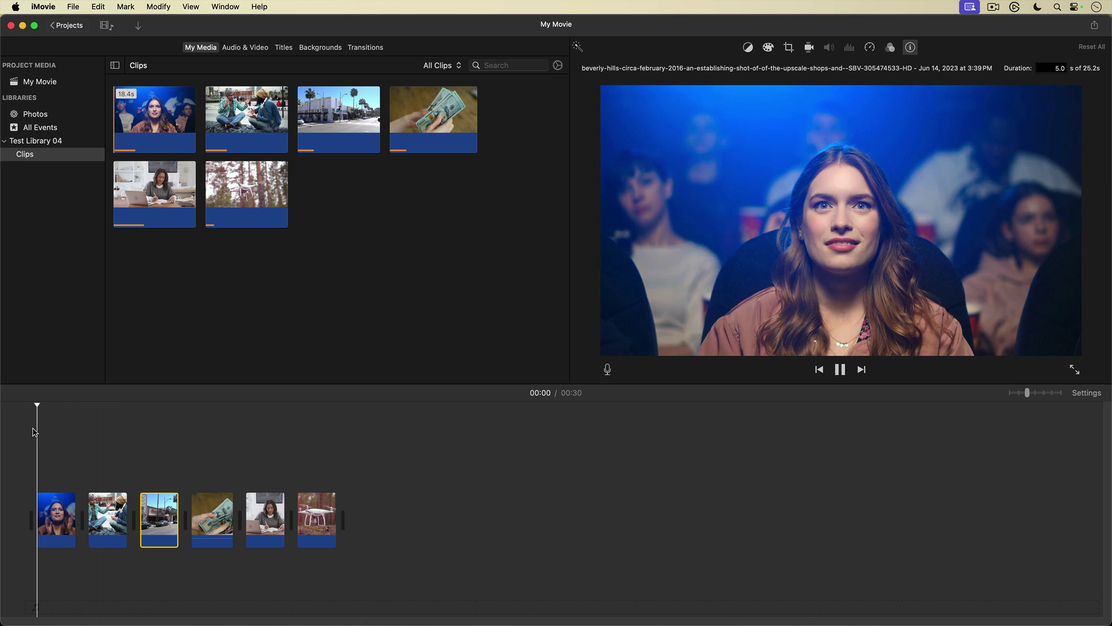
pyautogui.press('space')
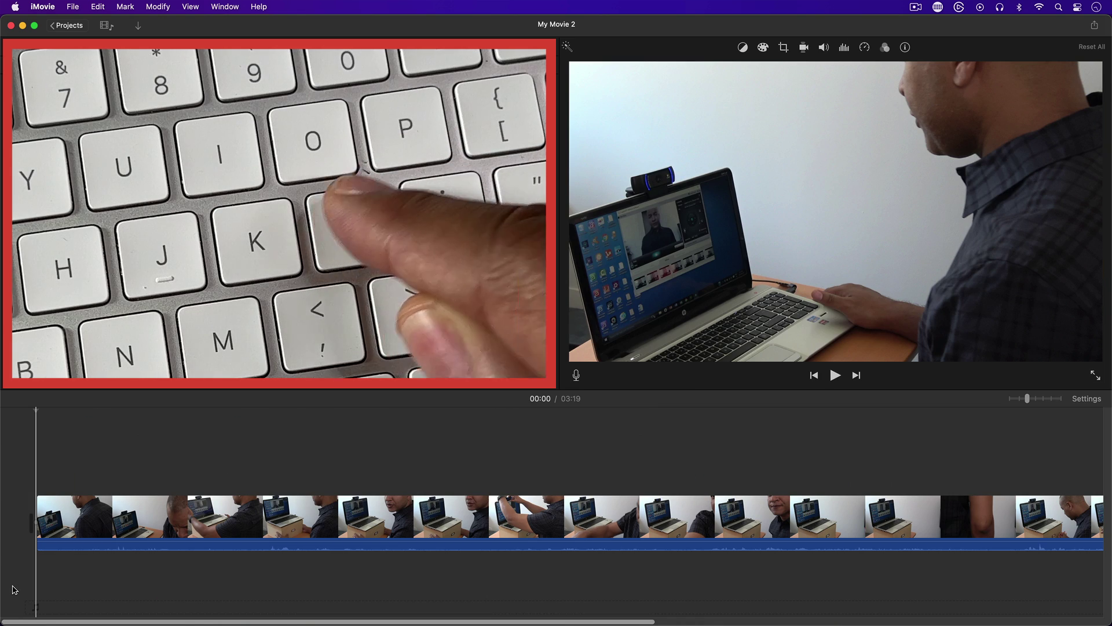
# - Play and pause the movie, then rewind at increasing speed with J and stop with K near 00:38
pyautogui.press('space')
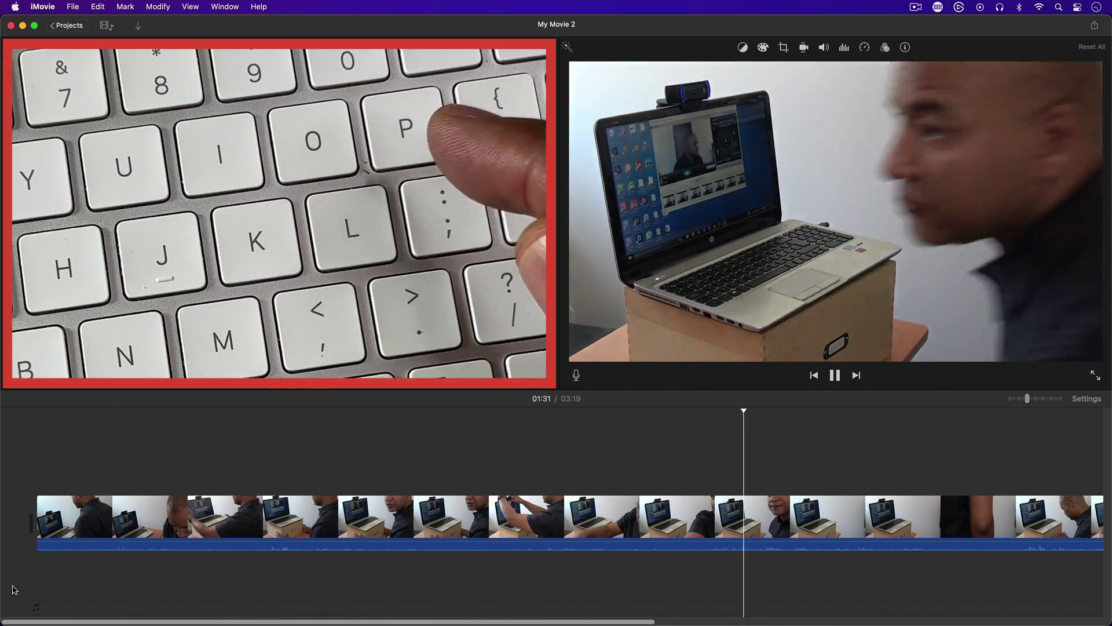
pyautogui.press('space')
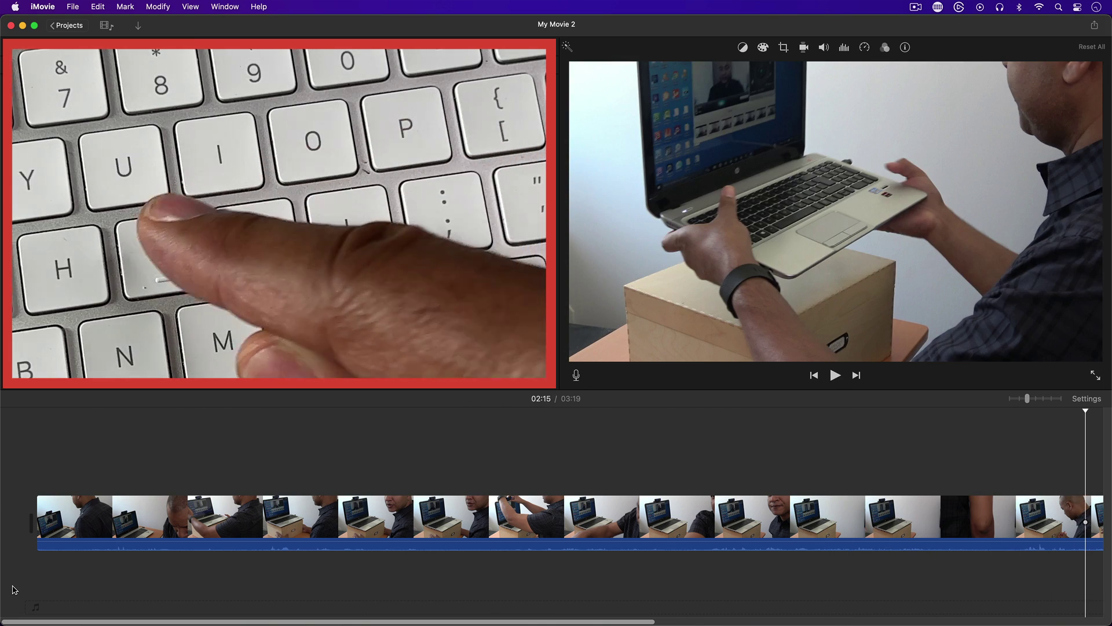
pyautogui.press('j')
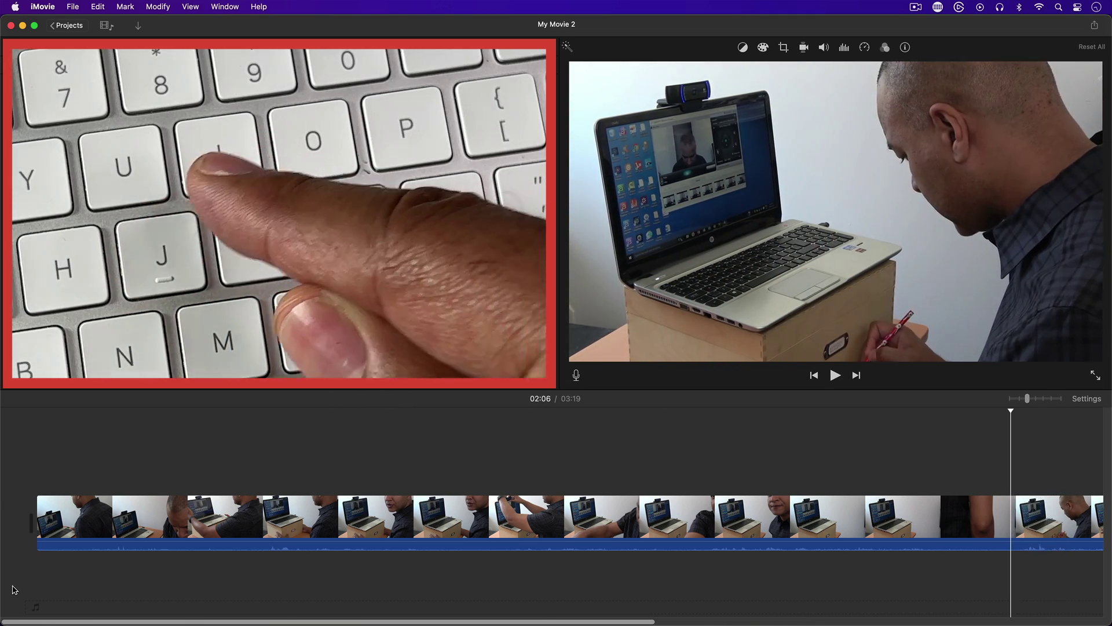
pyautogui.press('j')
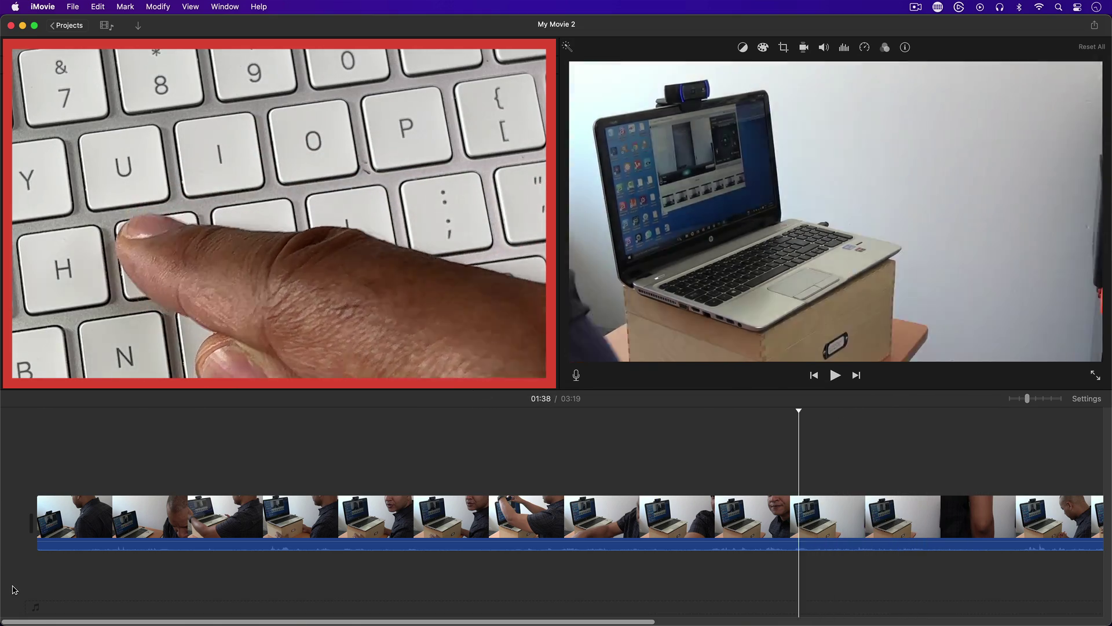
pyautogui.press('j')
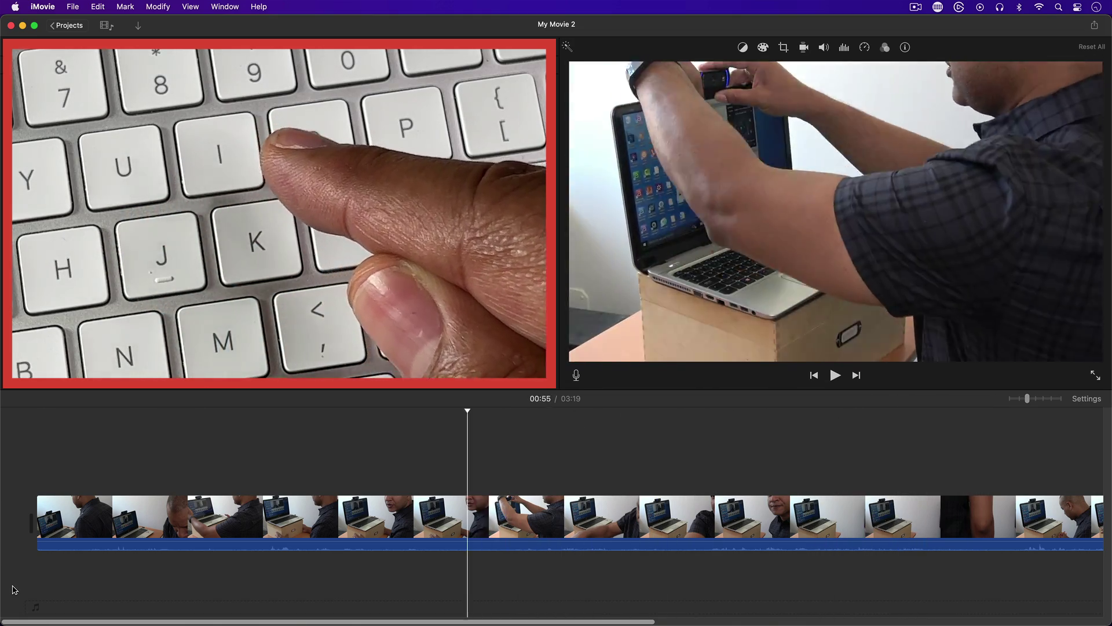
pyautogui.press('k')
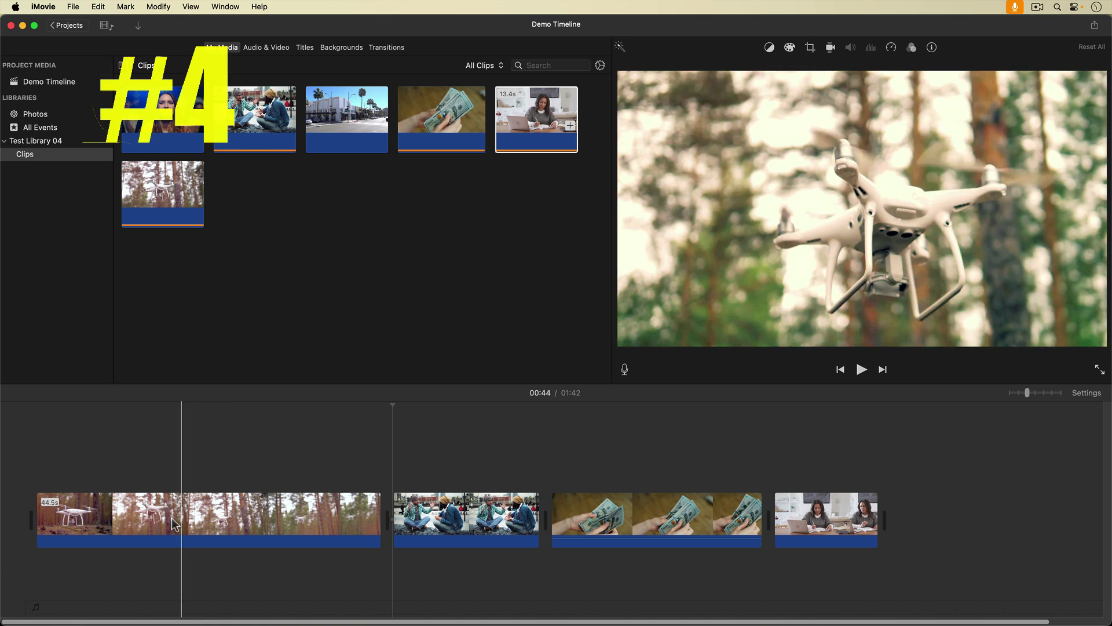
# - Copy the drone clip and paste all its adjustments onto the conversation clip
pyautogui.click(171, 524)
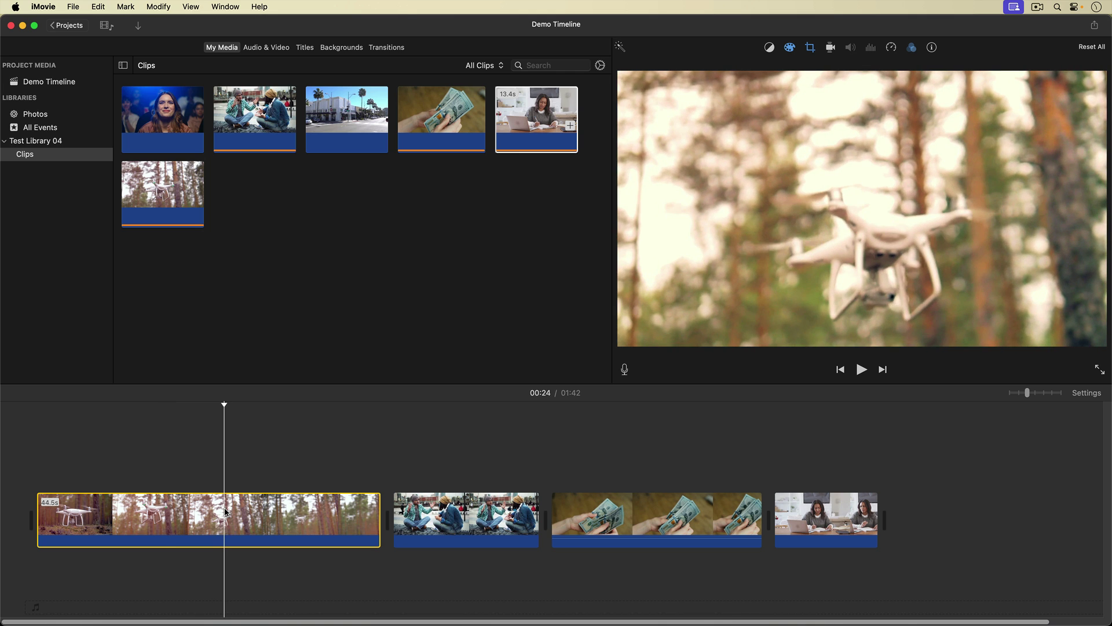
pyautogui.press('super')
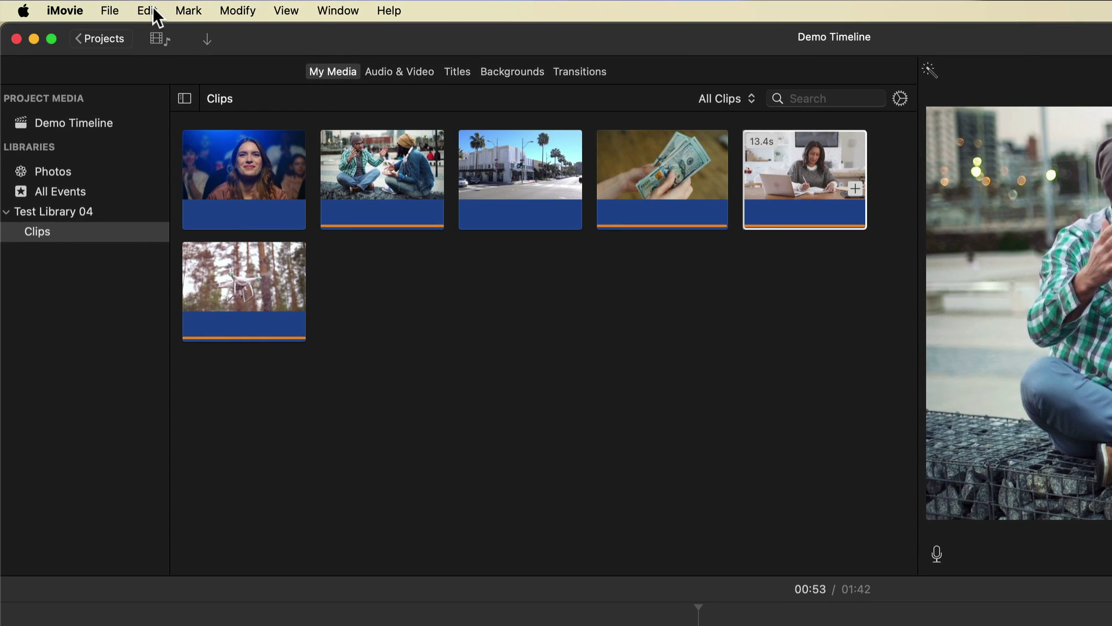
pyautogui.click(154, 10)
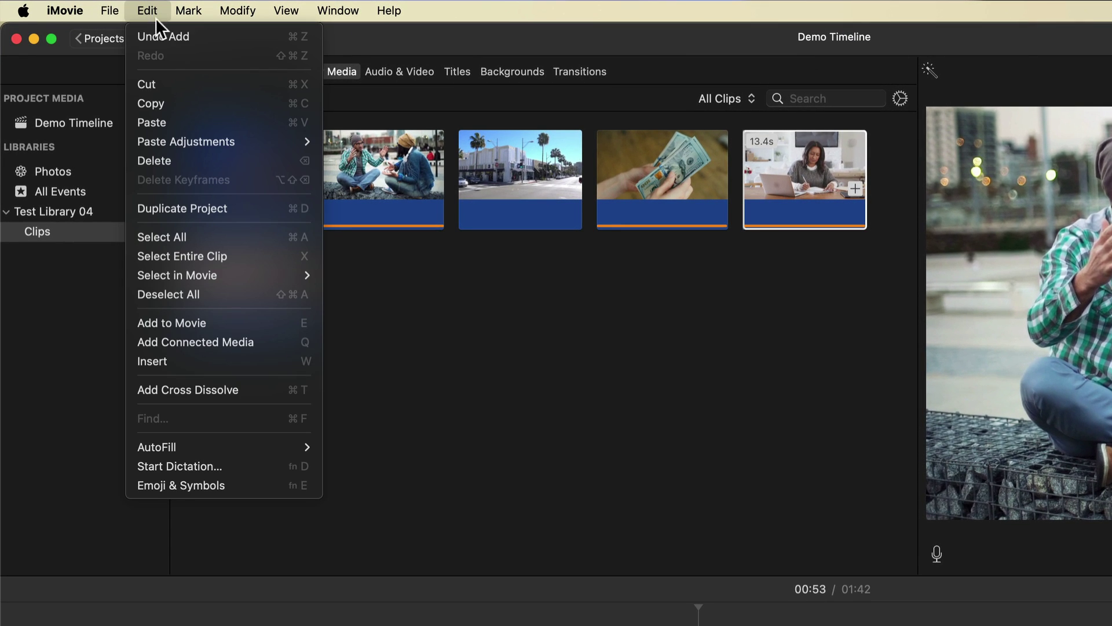
pyautogui.moveTo(256, 143)
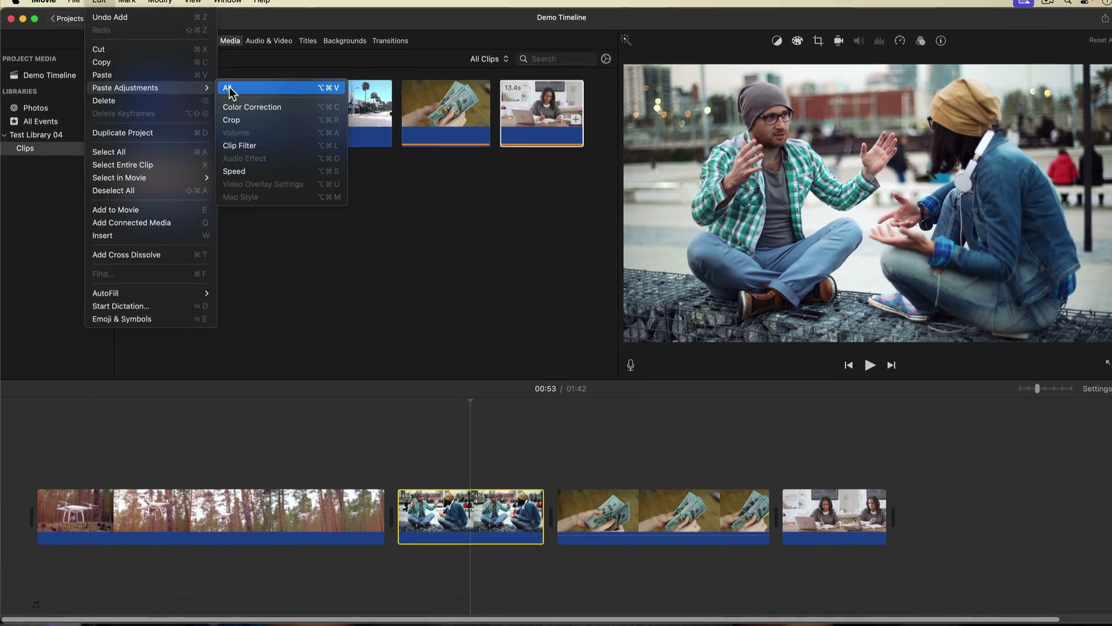
pyautogui.click(229, 92)
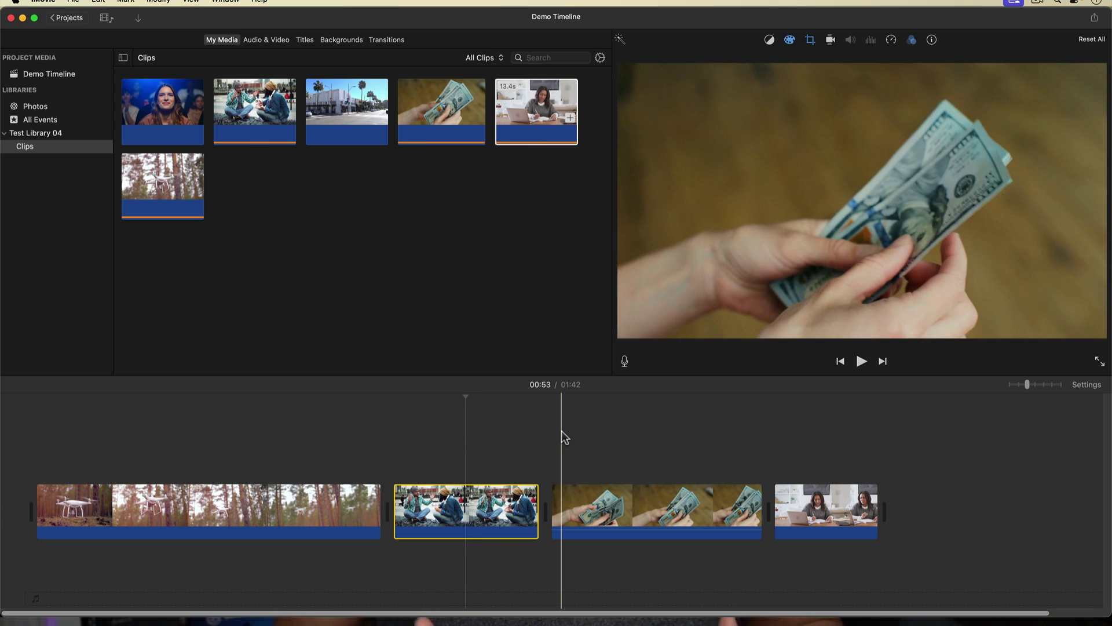
# - Paste all of the drone clip's adjustments onto the money and woman clips too
pyautogui.moveTo(561, 431); pyautogui.dragTo(821, 515)
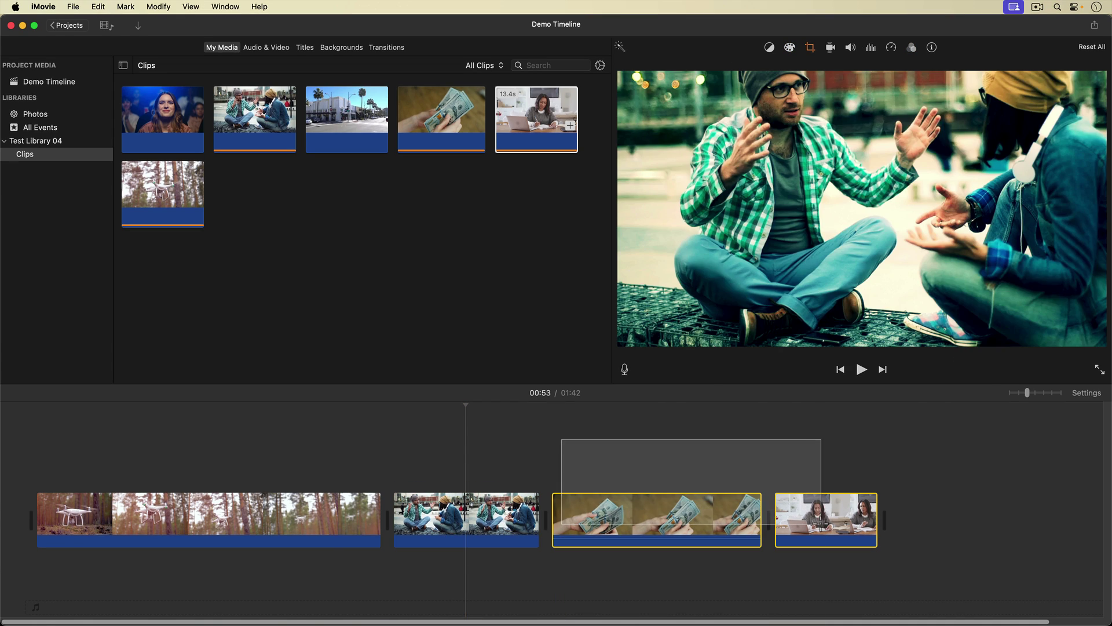
pyautogui.click(98, 1)
pyautogui.click(261, 94)
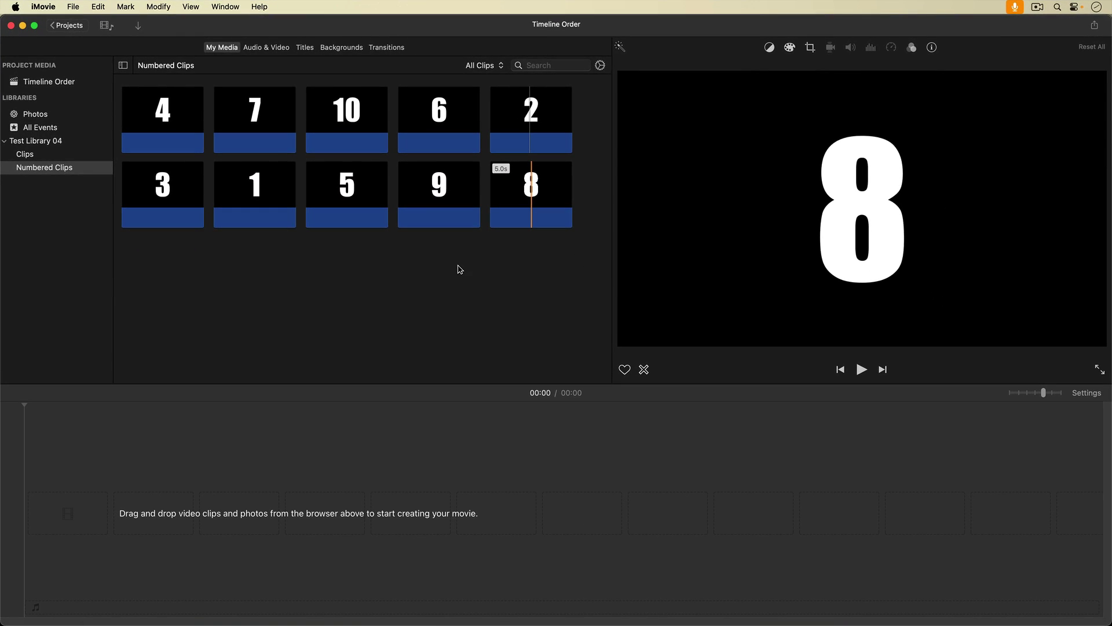
# - Select numbered clips 1 through 10 in order and append them to the Timeline Order timeline
pyautogui.keyDown('super'); pyautogui.click(254, 179); pyautogui.keyUp('super')
pyautogui.keyDown('super'); pyautogui.click(502, 127); pyautogui.keyUp('super')
pyautogui.keyDown('super'); pyautogui.click(176, 191); pyautogui.keyUp('super')
pyautogui.keyDown('super'); pyautogui.click(167, 124); pyautogui.keyUp('super')
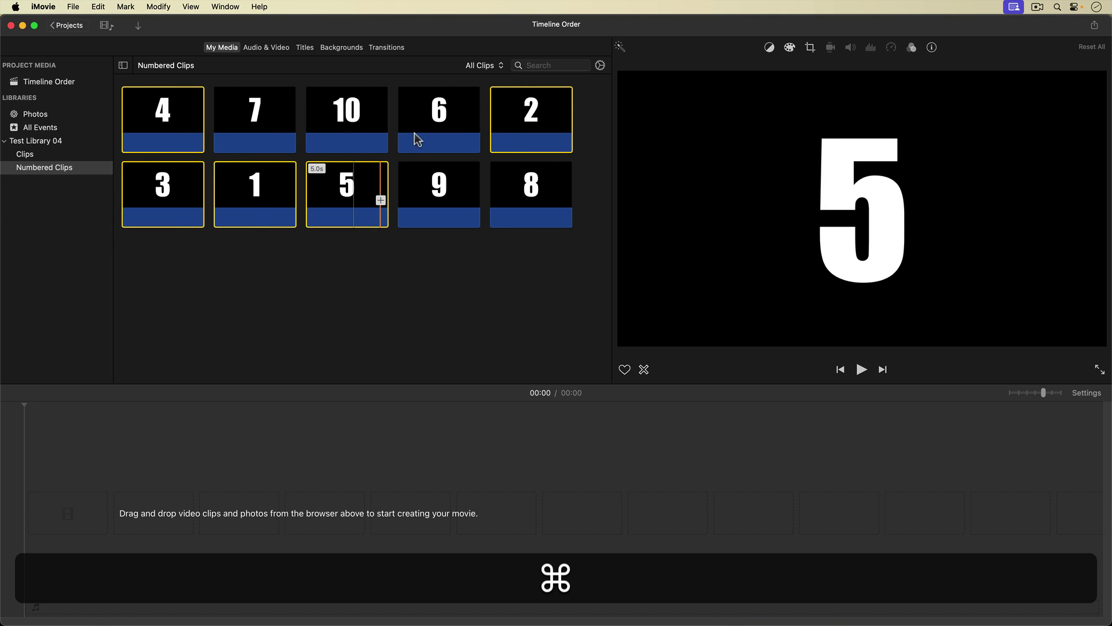
pyautogui.keyDown('super'); pyautogui.click(353, 191); pyautogui.keyUp('super')
pyautogui.keyDown('super'); pyautogui.click(278, 116); pyautogui.keyUp('super')
pyautogui.keyDown('super'); pyautogui.click(509, 191); pyautogui.keyUp('super')
pyautogui.keyDown('super'); pyautogui.click(452, 191); pyautogui.keyUp('super')
pyautogui.keyDown('super'); pyautogui.click(356, 113); pyautogui.keyUp('super')
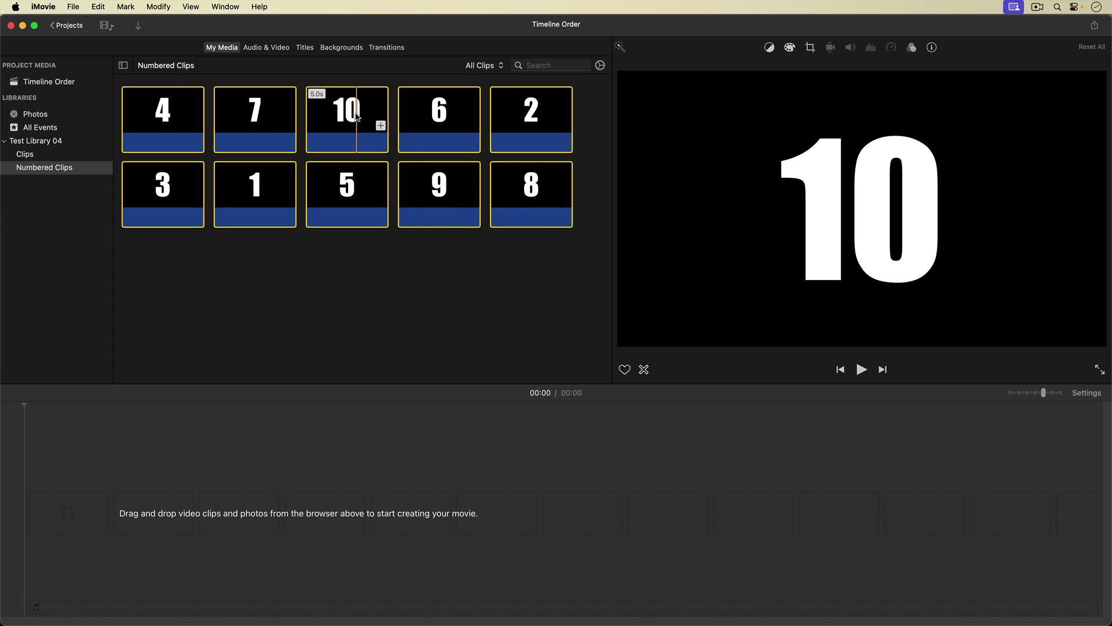
pyautogui.press('e')
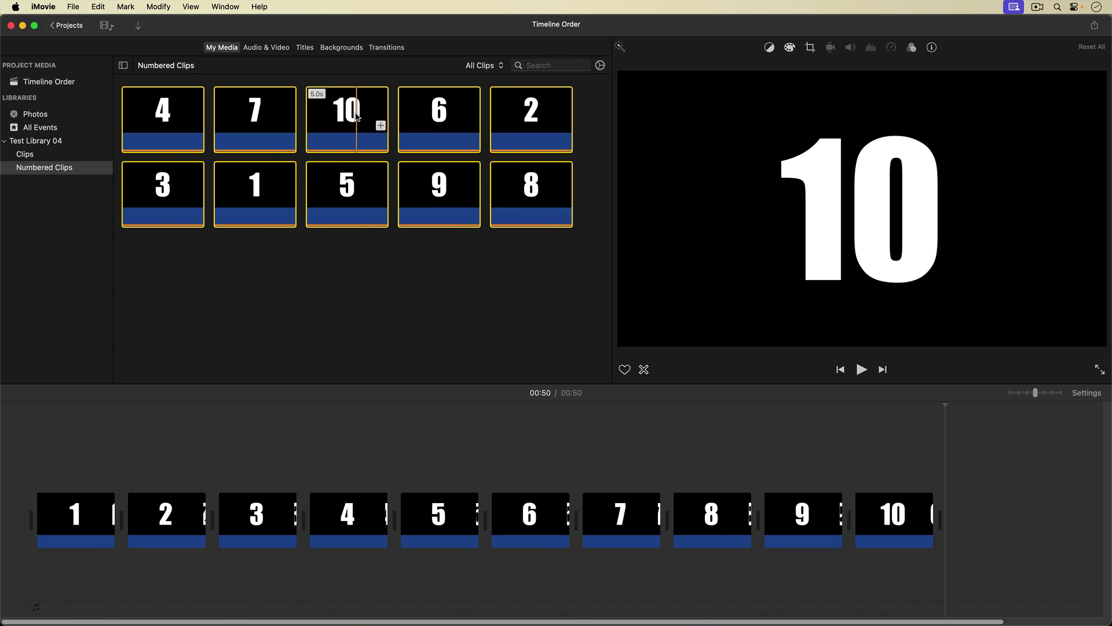
pyautogui.click(315, 302)
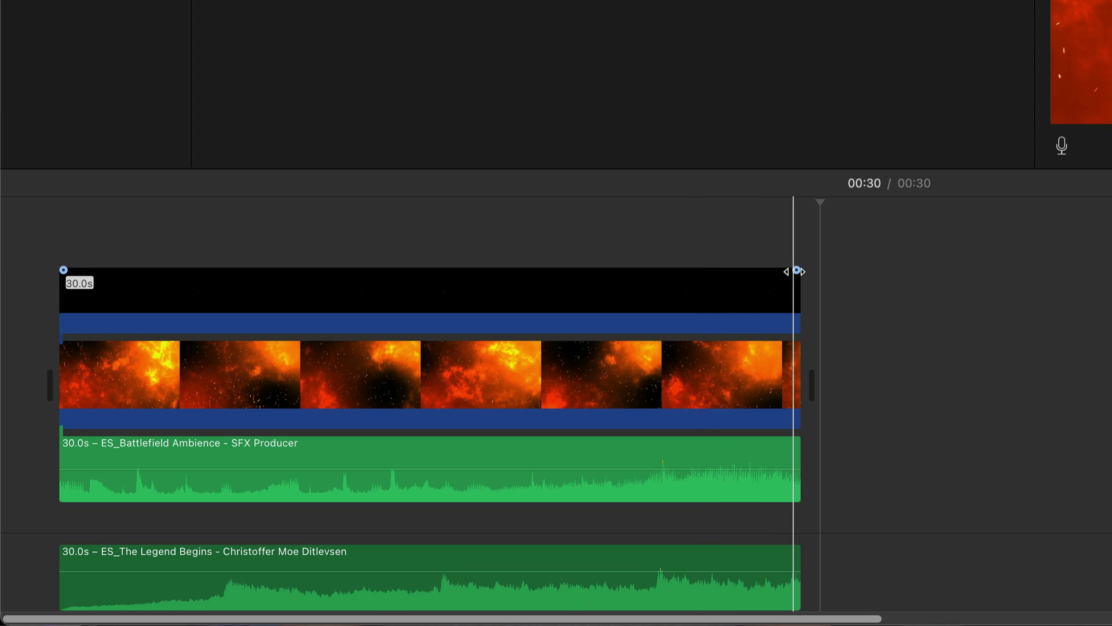
# - Adjust the fire clip's fade-out, then Option-drag the fade-in handle to set its length separately
pyautogui.moveTo(659, 270); pyautogui.dragTo(577, 270)
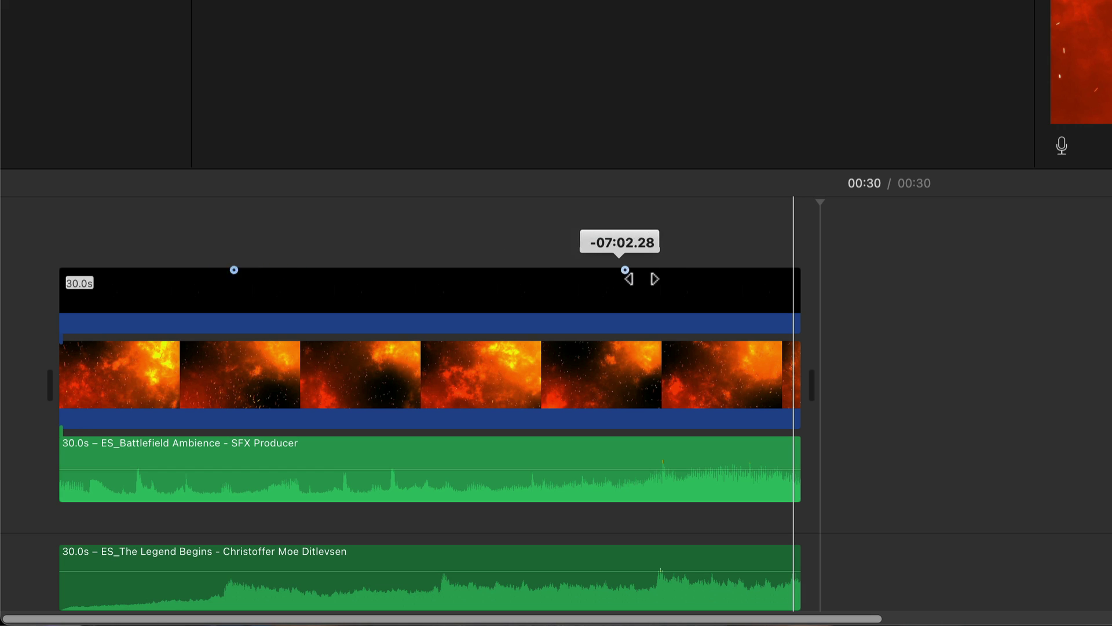
pyautogui.moveTo(649, 278); pyautogui.dragTo(815, 277)
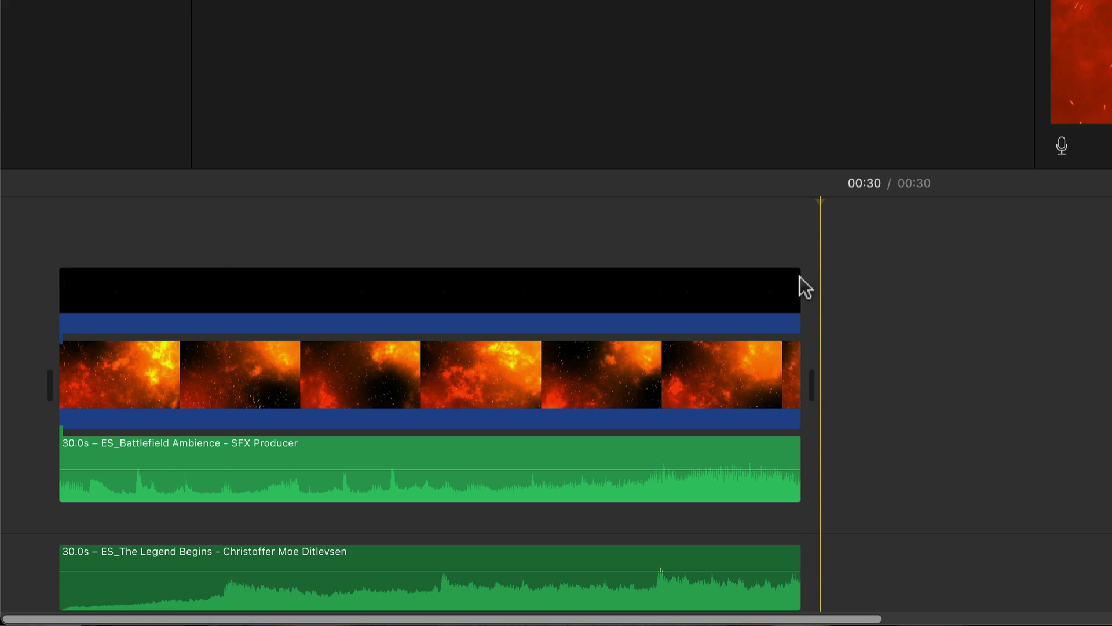
pyautogui.moveTo(792, 278)
pyautogui.press('alt')
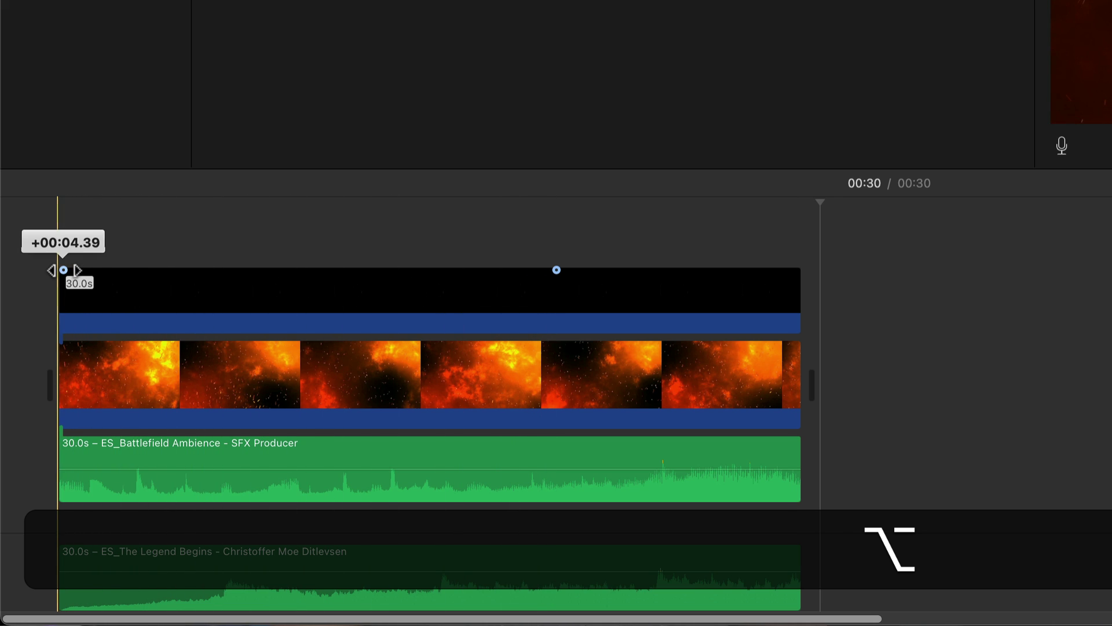
pyautogui.moveTo(61, 270); pyautogui.dragTo(66, 270)
pyautogui.moveTo(138, 270); pyautogui.dragTo(137, 272)
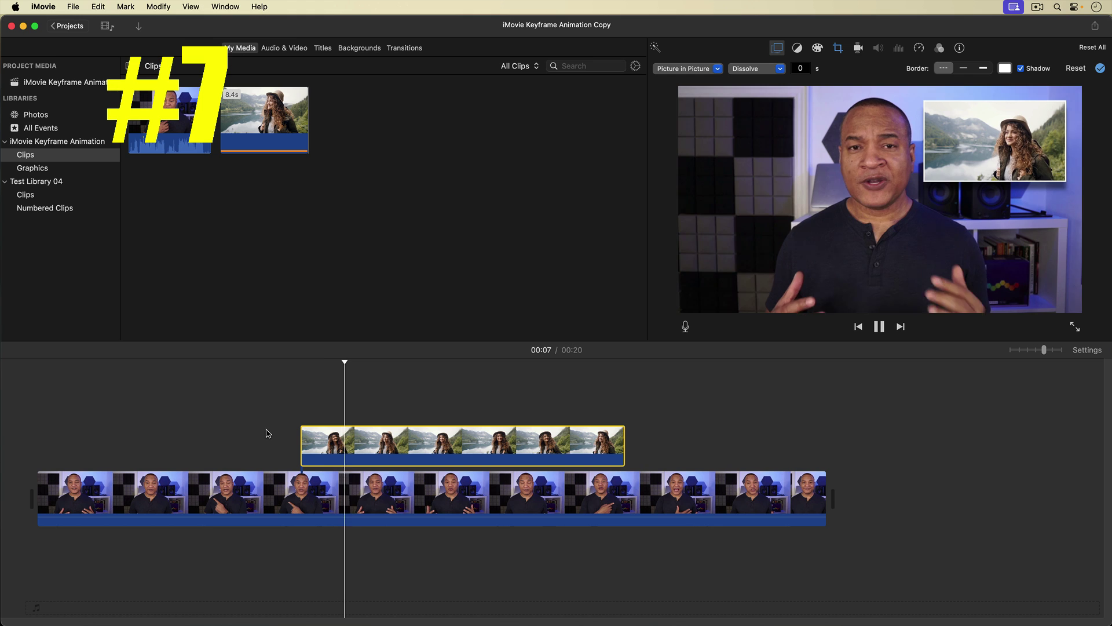
# - Pause, replay and stop the picture-in-picture clip at 00:09 to watch the inset animate
pyautogui.press('space')
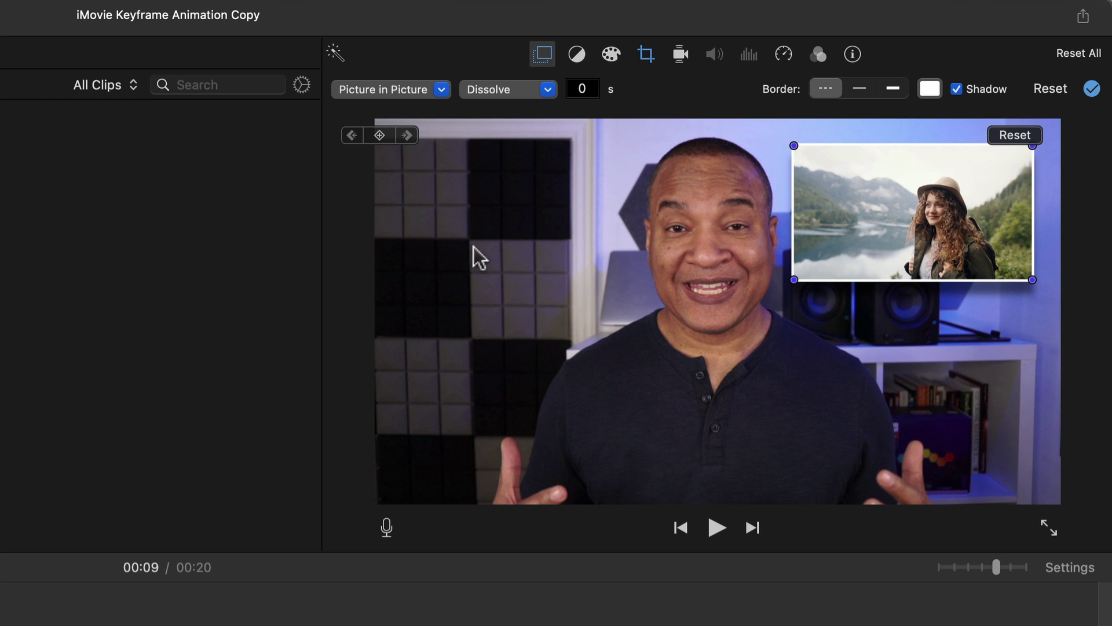
pyautogui.press('space')
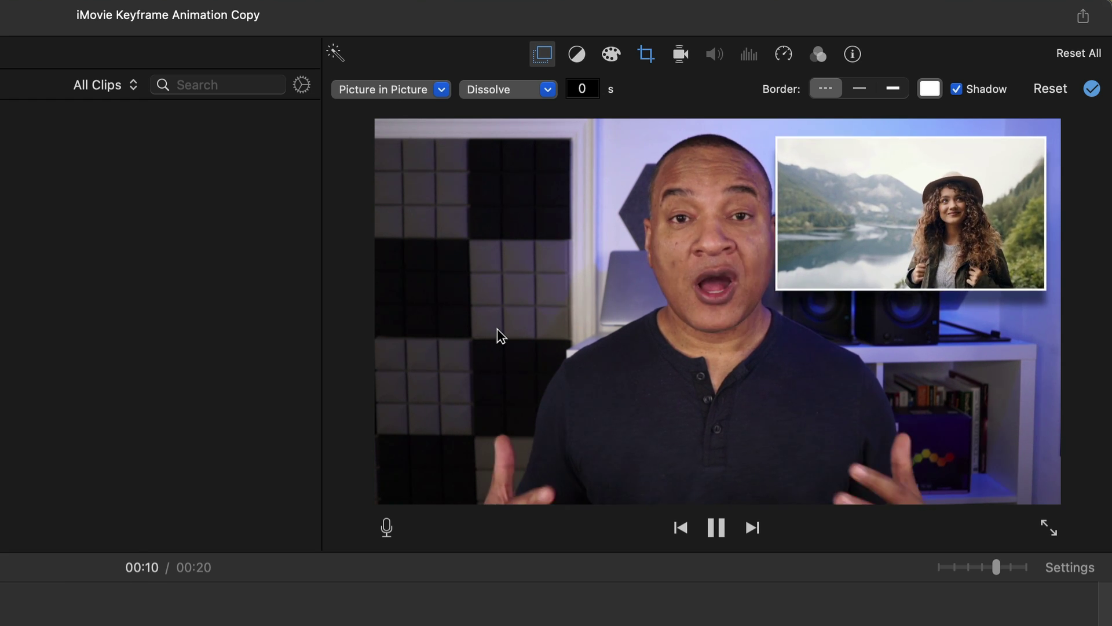
pyautogui.press('space')
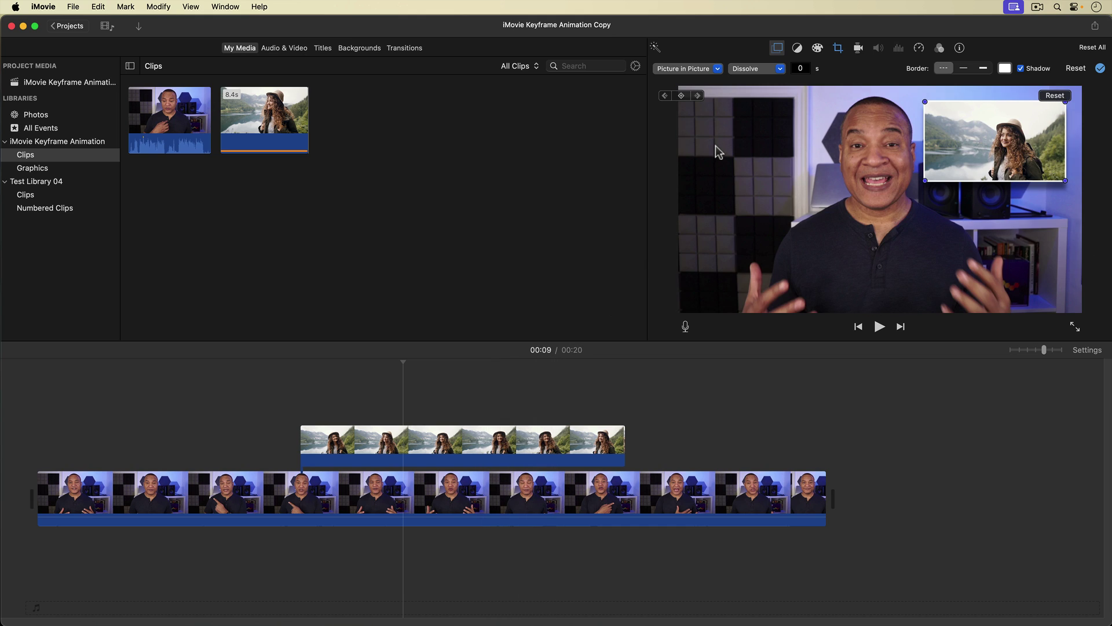
# - Add a marker at the start of the inset clip
pyautogui.click(665, 95)
pyautogui.click(665, 96)
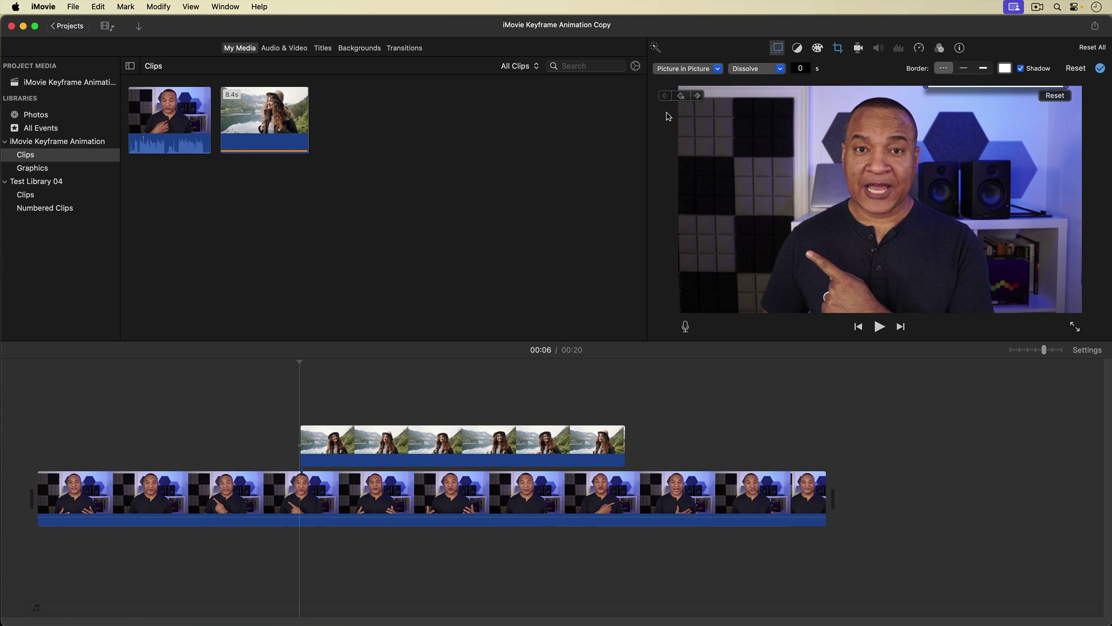
pyautogui.press('m')
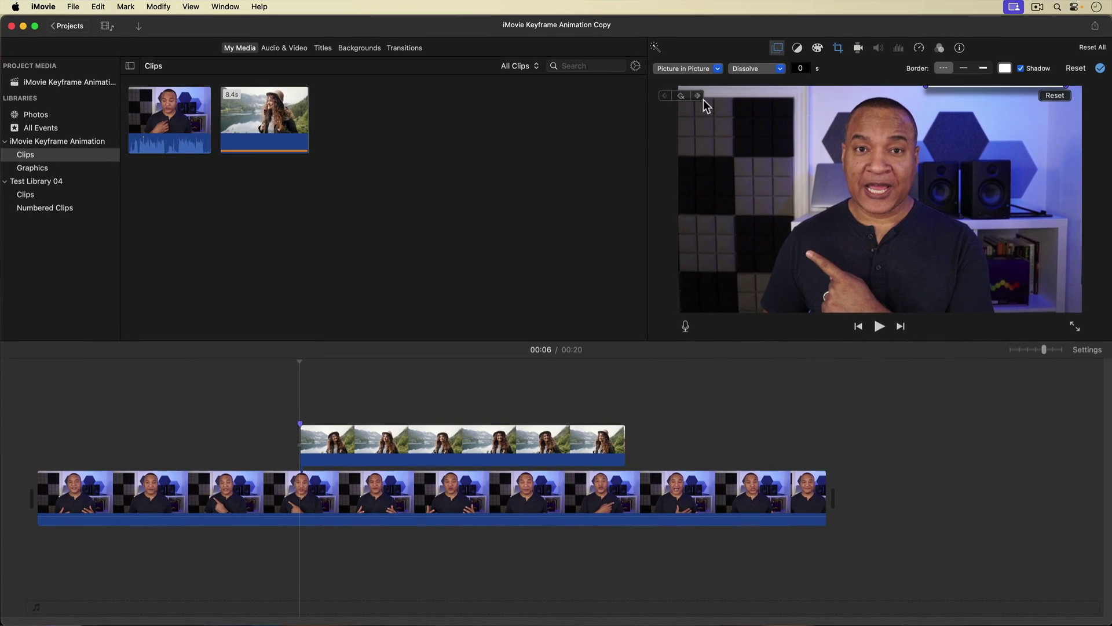
# - Add markers at the inset's keyframes from 00:07, then replay the animation from 00:07
pyautogui.click(698, 95)
pyautogui.press('m')
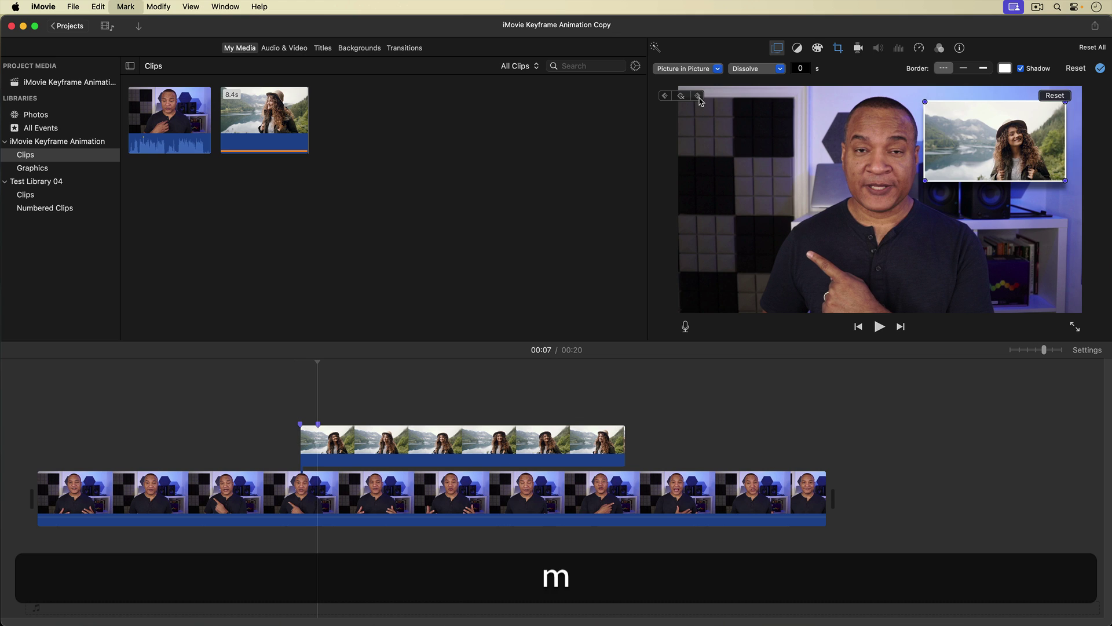
pyautogui.press('m')
pyautogui.press('m')
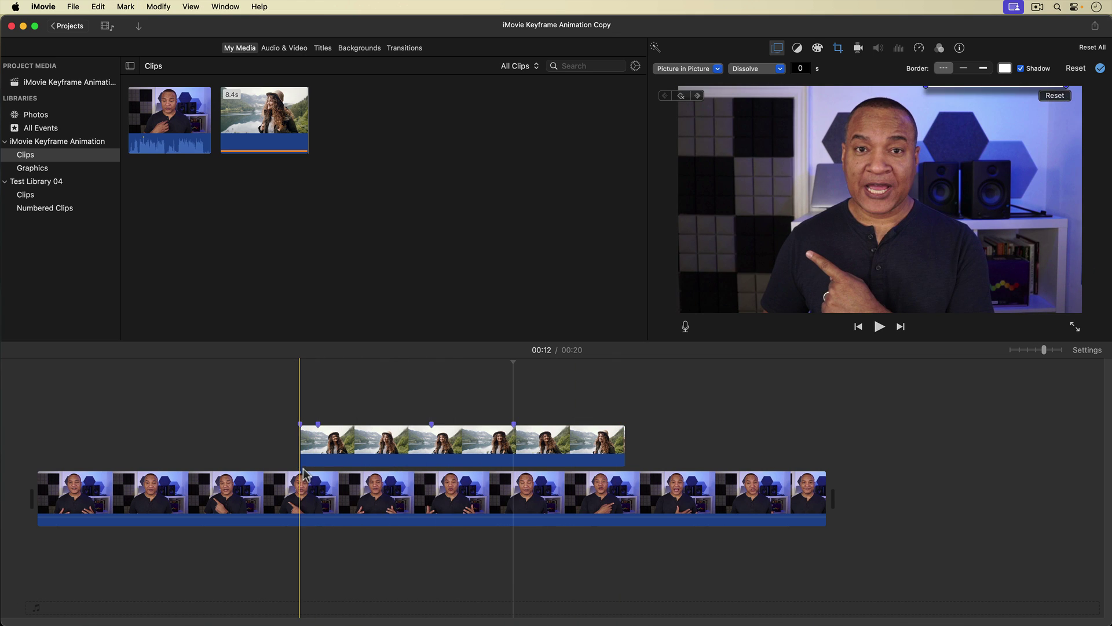
pyautogui.click(303, 472)
pyautogui.press('space')
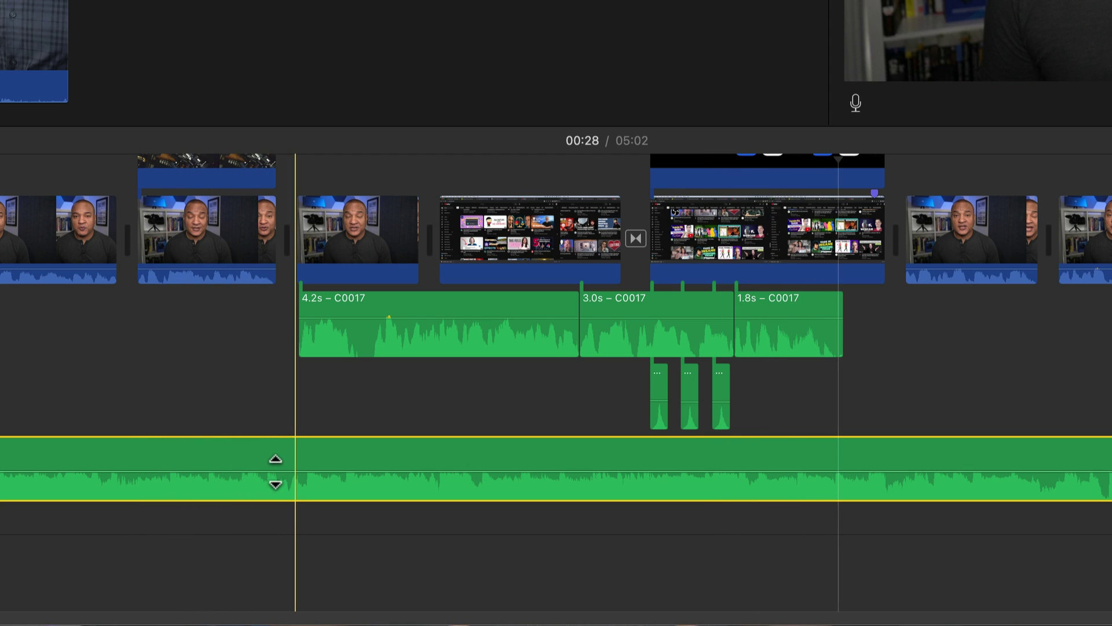
pyautogui.press('alt')
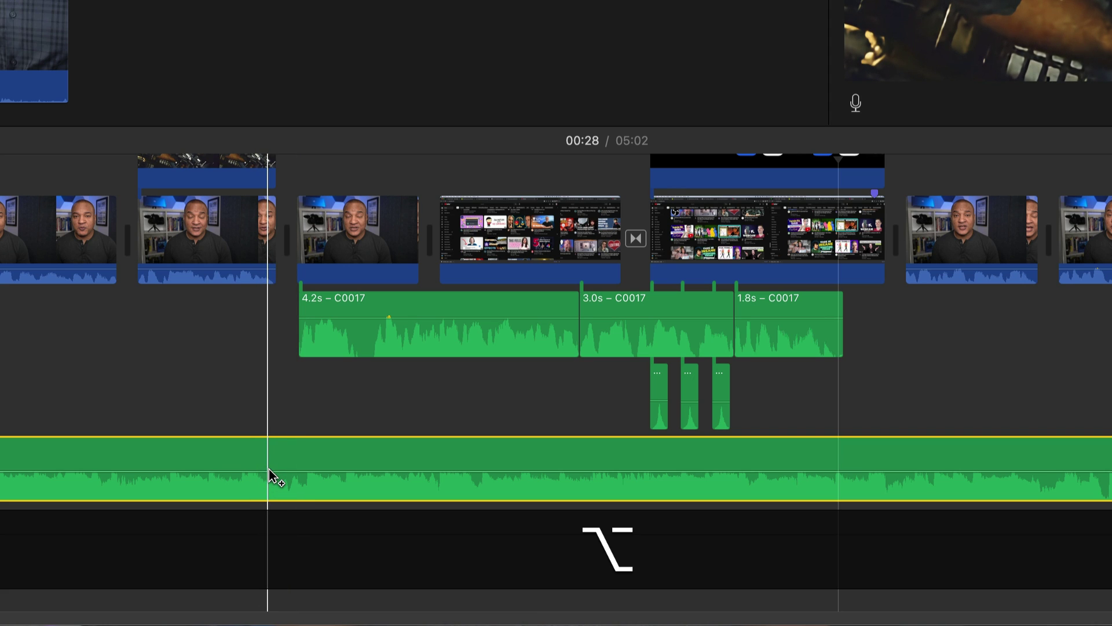
pyautogui.keyDown('alt'); pyautogui.click(286, 471); pyautogui.keyUp('alt')
pyautogui.keyDown('alt'); pyautogui.click(296, 471); pyautogui.keyUp('alt')
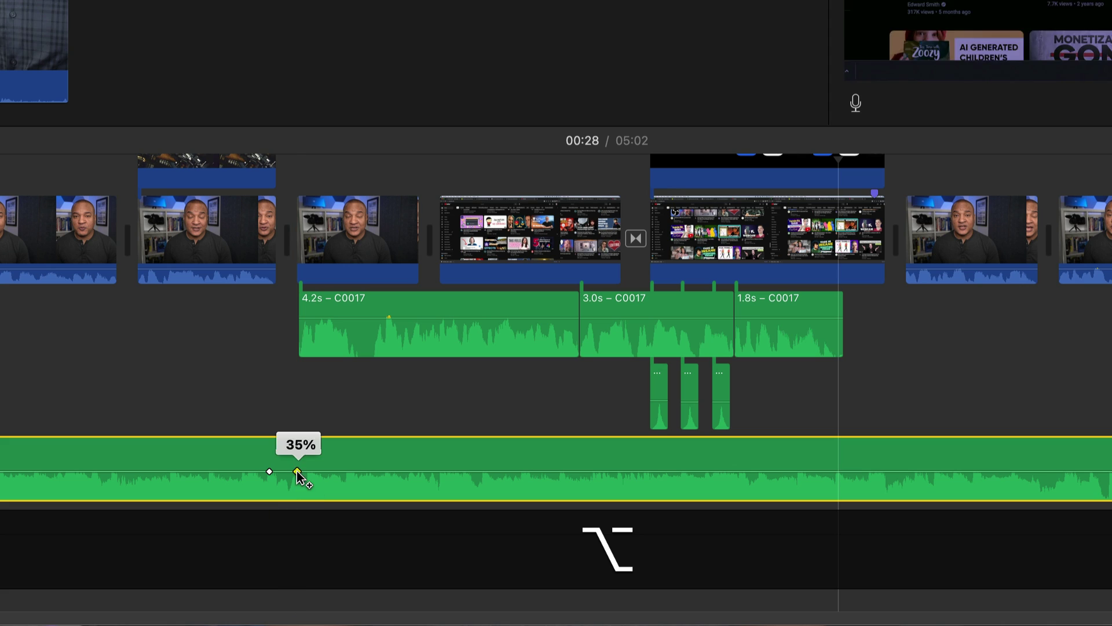
pyautogui.press('alt')
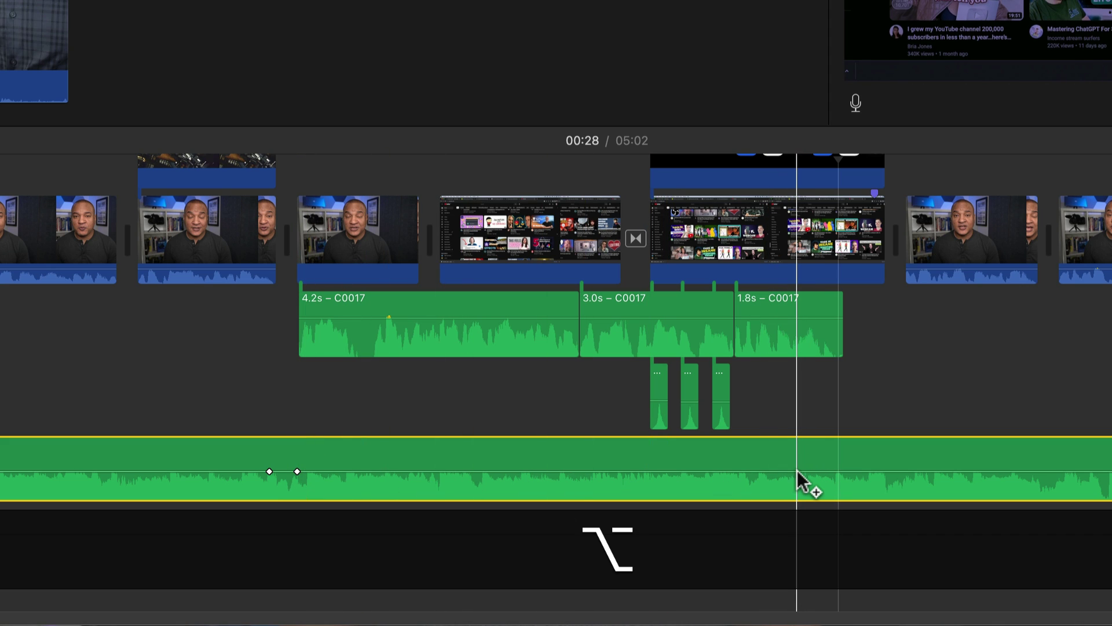
pyautogui.keyDown('alt'); pyautogui.click(798, 471); pyautogui.keyUp('alt')
pyautogui.keyDown('alt'); pyautogui.click(835, 471); pyautogui.keyUp('alt')
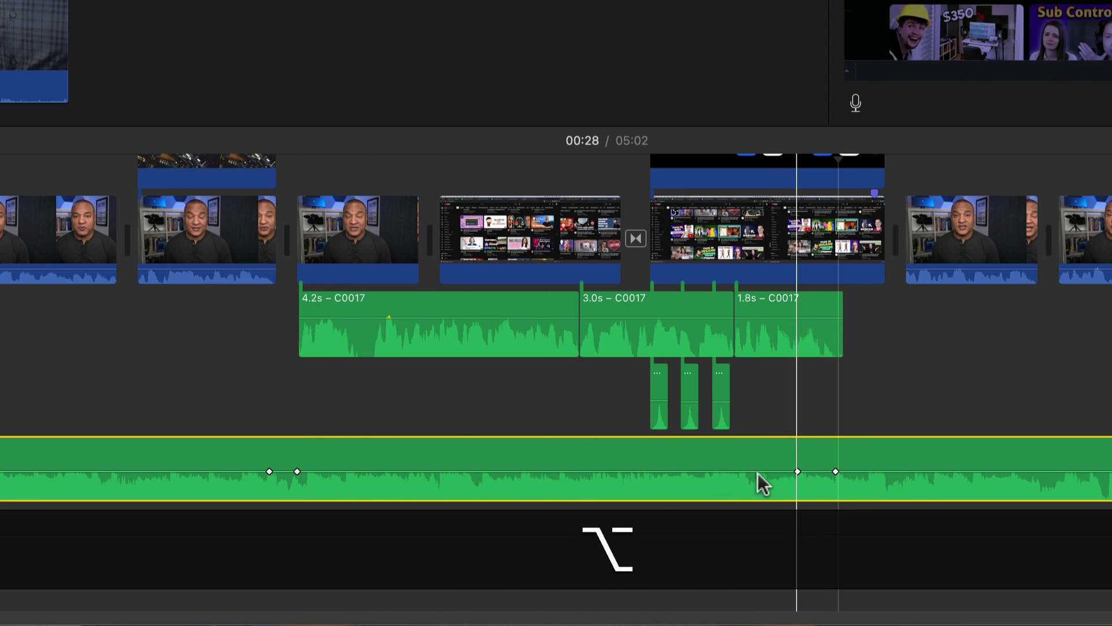
pyautogui.moveTo(576, 472); pyautogui.dragTo(577, 481)
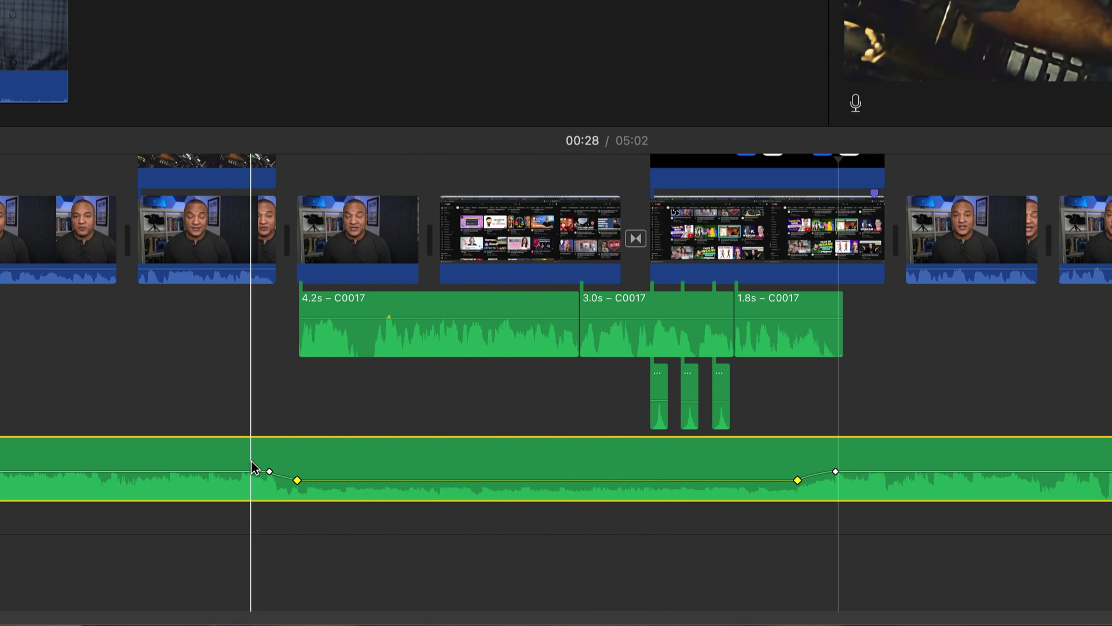
pyautogui.press('super+z')
pyautogui.press('super+z')
pyautogui.press('super+z')
pyautogui.press('super+z')
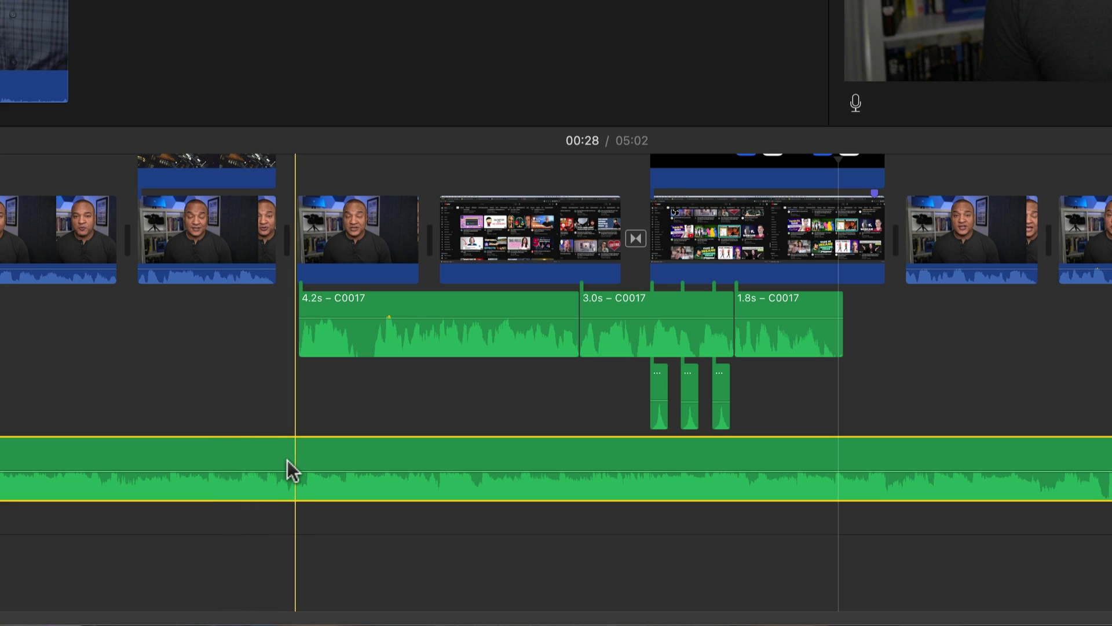
# - Range-select the music under the screen-recording clips, lower its volume, and play back the dip
pyautogui.press('r')
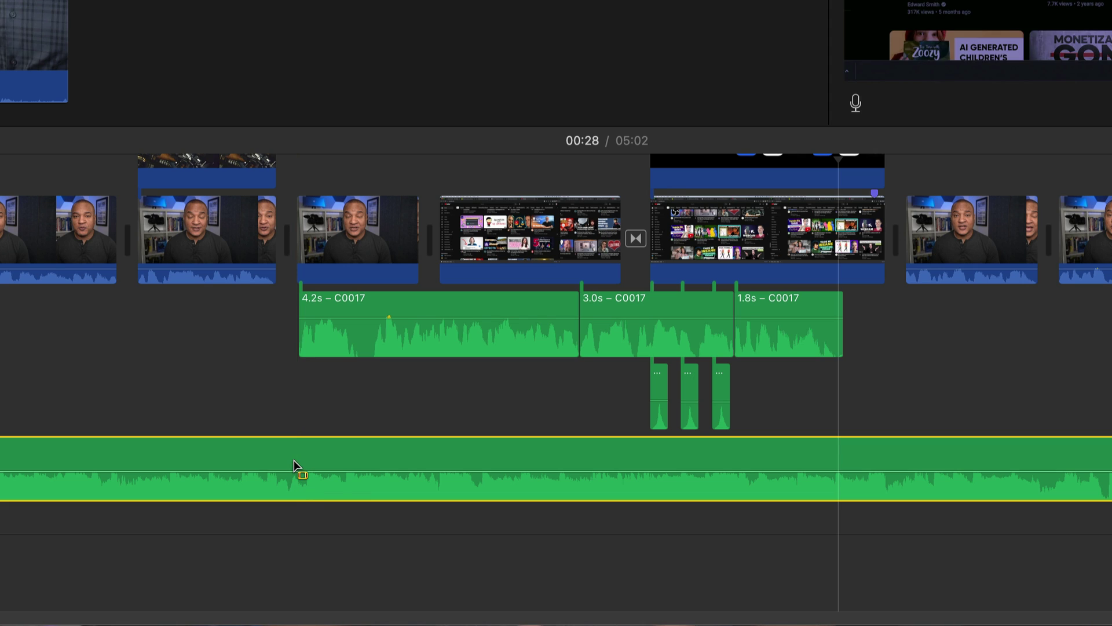
pyautogui.moveTo(295, 469); pyautogui.dragTo(881, 483)
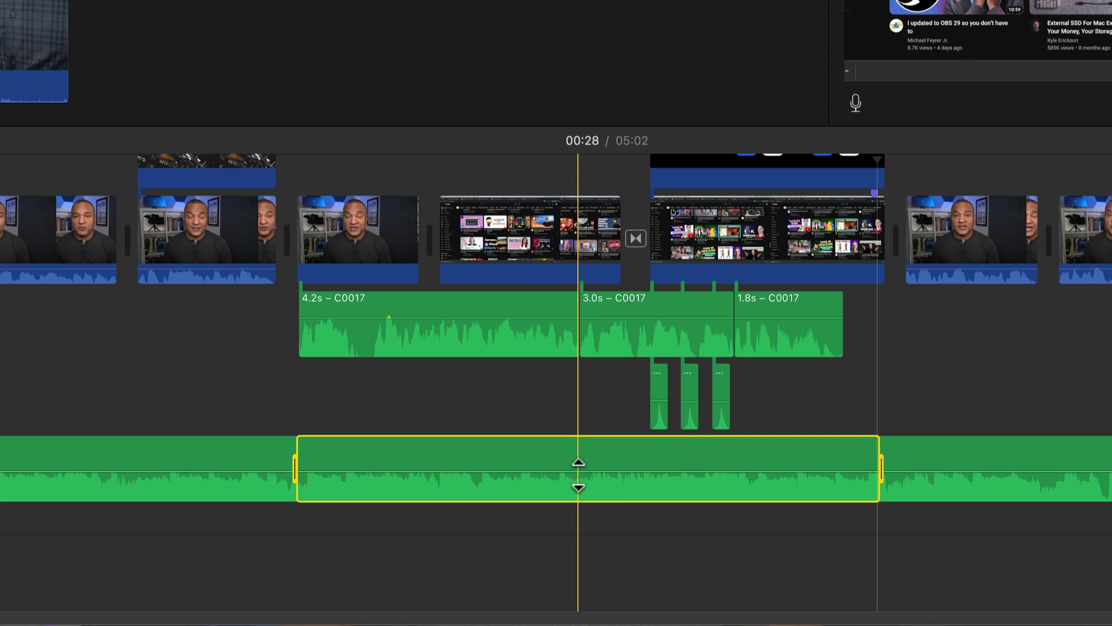
pyautogui.moveTo(577, 469)
pyautogui.mouseDown()
pyautogui.moveTo(578, 457)
pyautogui.moveTo(580, 478)
pyautogui.mouseUp()
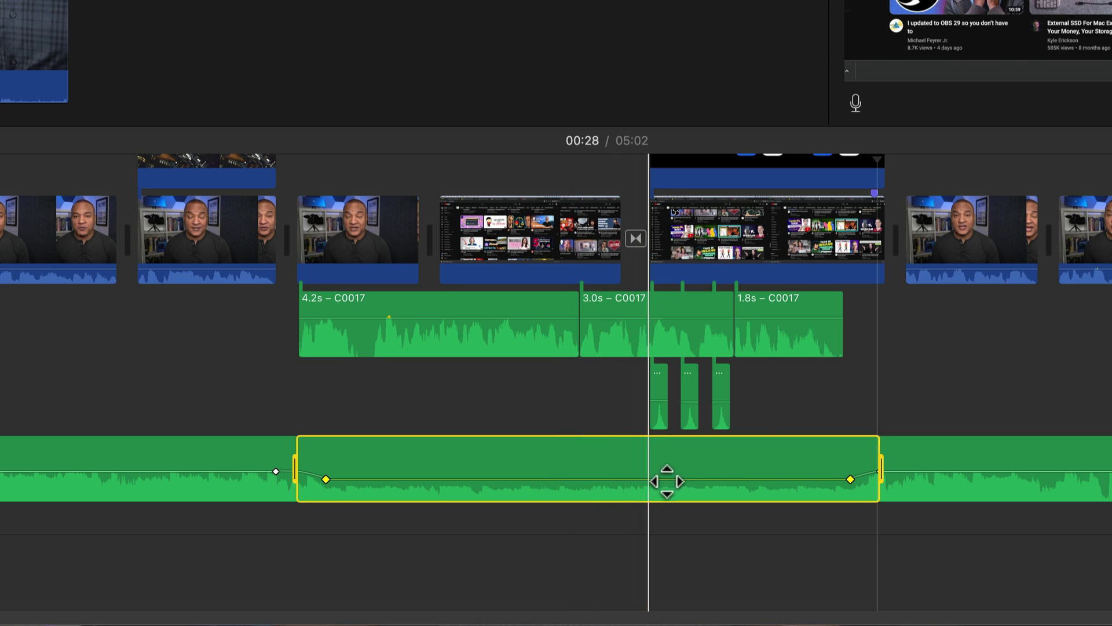
pyautogui.click(923, 415)
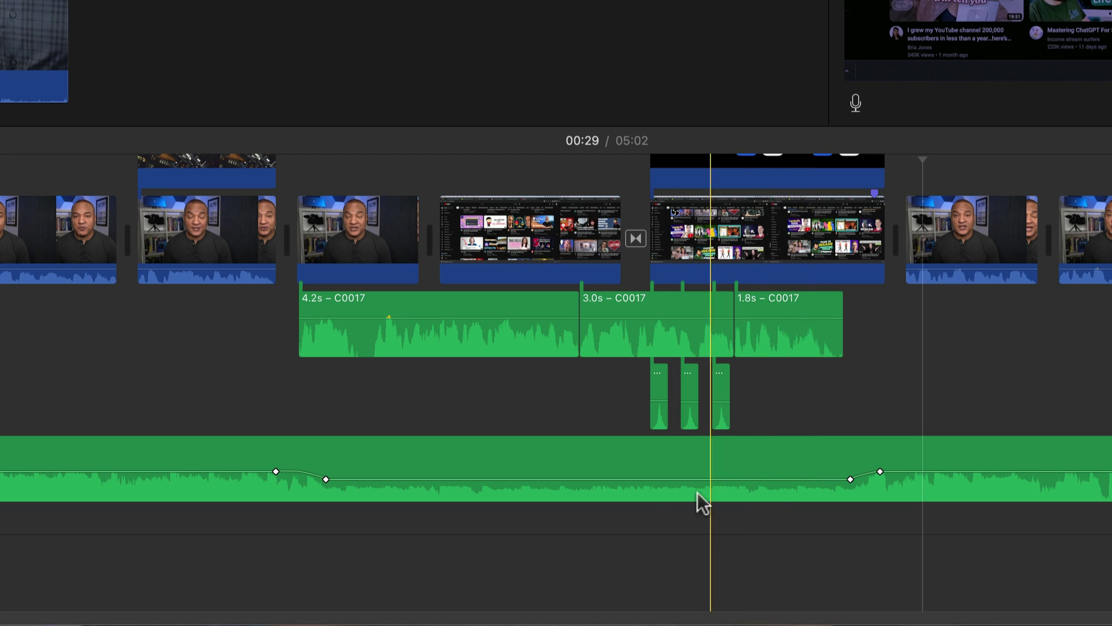
pyautogui.press('space')
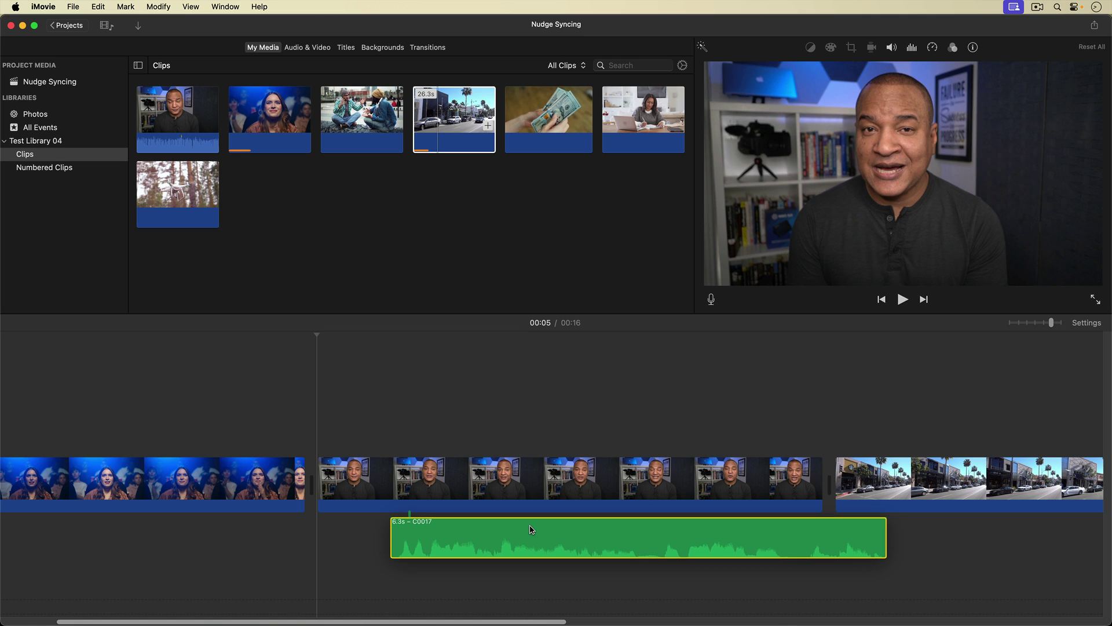
# - Drag the C0017 audio clip beneath the talking-head clip and check the rough sync by playback
pyautogui.moveTo(529, 527); pyautogui.dragTo(461, 525)
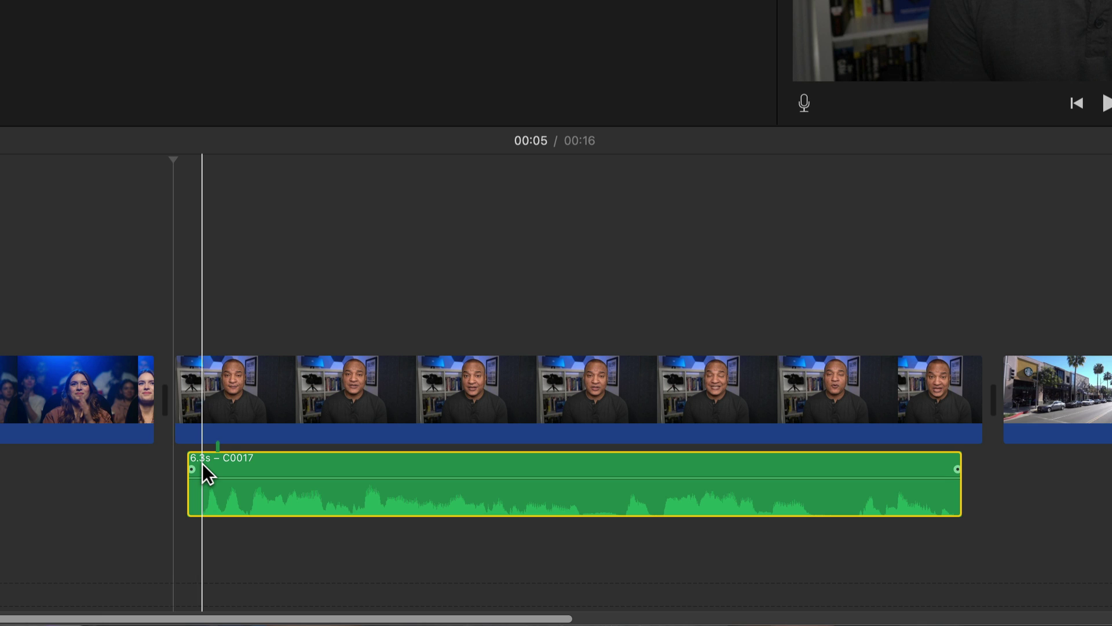
pyautogui.press('space')
pyautogui.press('space')
pyautogui.moveTo(399, 456); pyautogui.dragTo(388, 460)
pyautogui.click(225, 463)
pyautogui.press('space')
pyautogui.press('space')
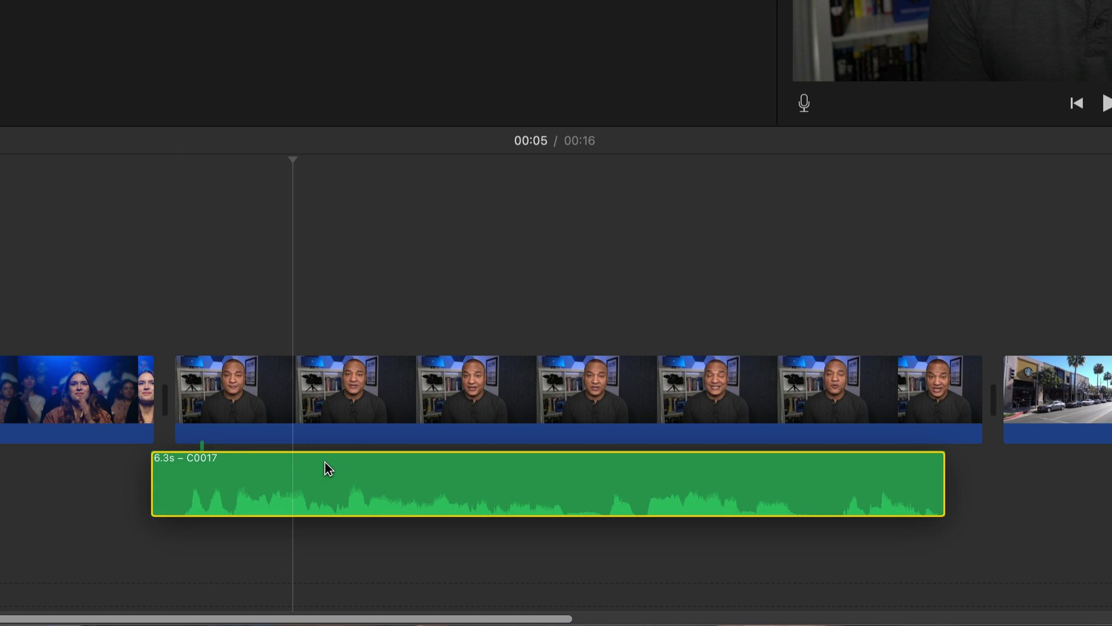
pyautogui.moveTo(325, 462); pyautogui.dragTo(398, 464)
# - Nudge the C0017 audio clip frame by frame with Option+Comma/Period until it lines up
pyautogui.press('alt')
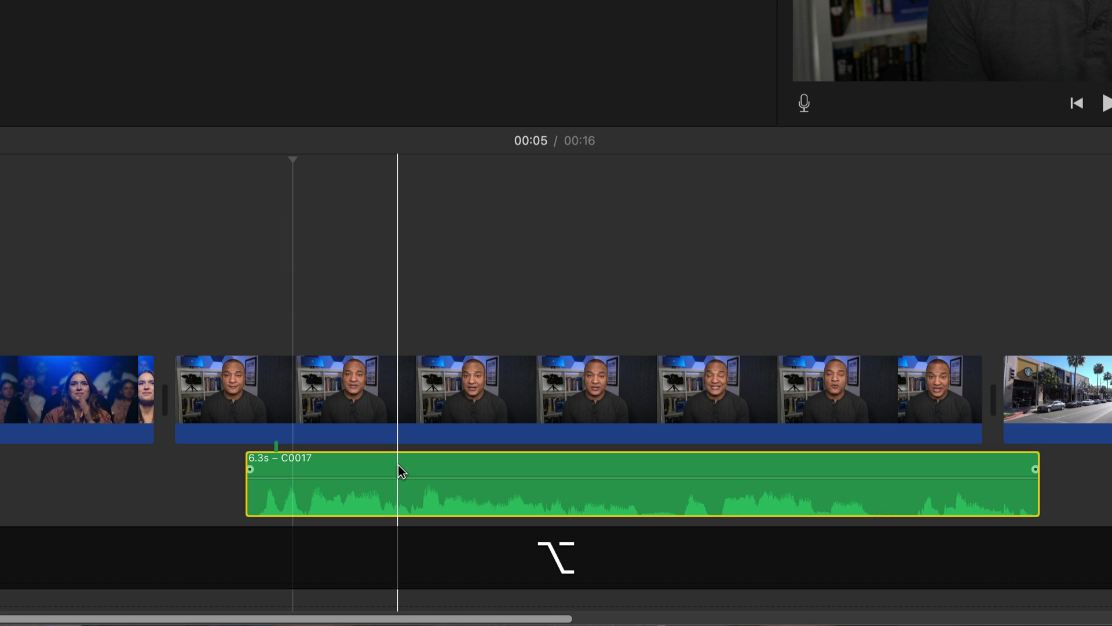
pyautogui.hotkey('alt', ',')
pyautogui.hotkey('alt', ',')
pyautogui.hotkey('alt', ',')
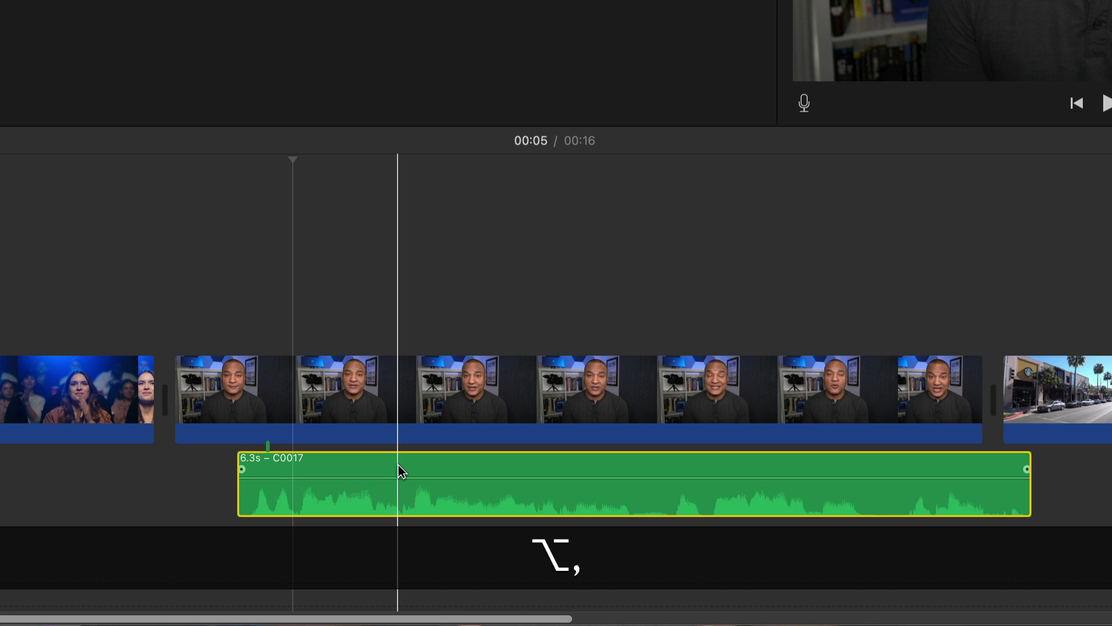
pyautogui.hotkey('alt', ',')
pyautogui.hotkey('alt', ',')
pyautogui.hotkey('alt', ',')
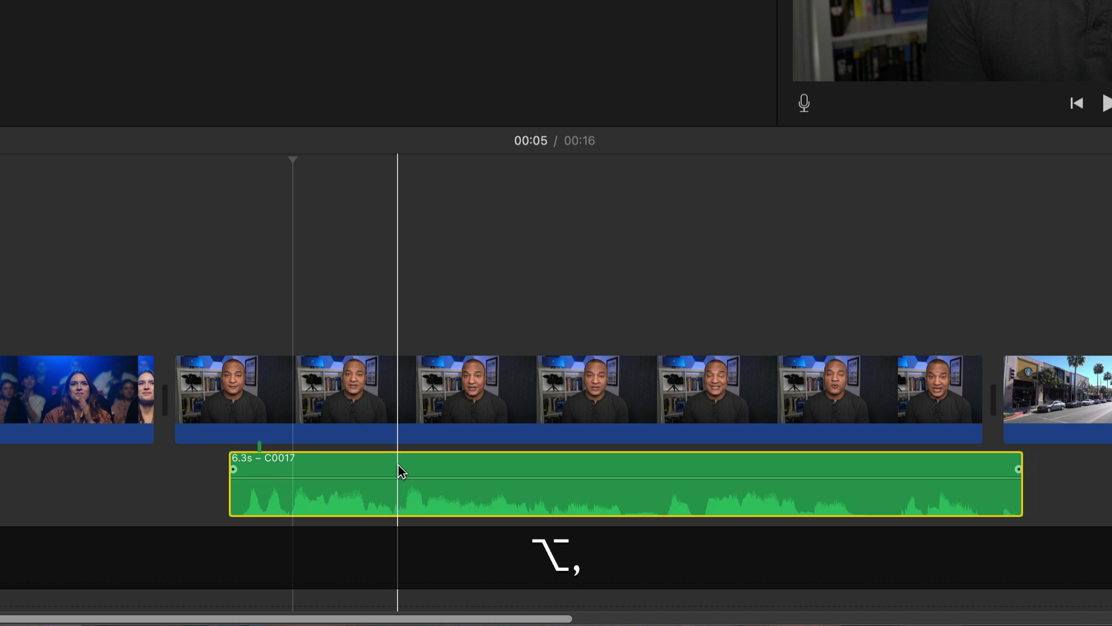
pyautogui.hotkey('alt', ',')
pyautogui.hotkey('alt', ',')
pyautogui.hotkey('alt', ',')
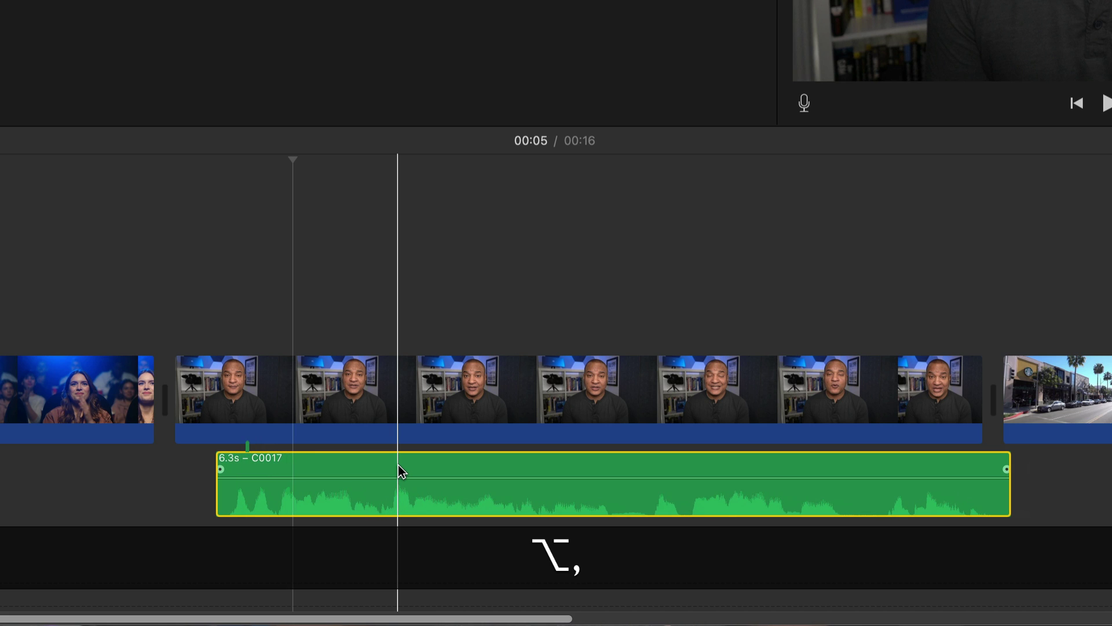
pyautogui.hotkey('alt', ',')
pyautogui.hotkey('alt', ',')
pyautogui.hotkey('alt', ',')
pyautogui.hotkey('alt', ',')
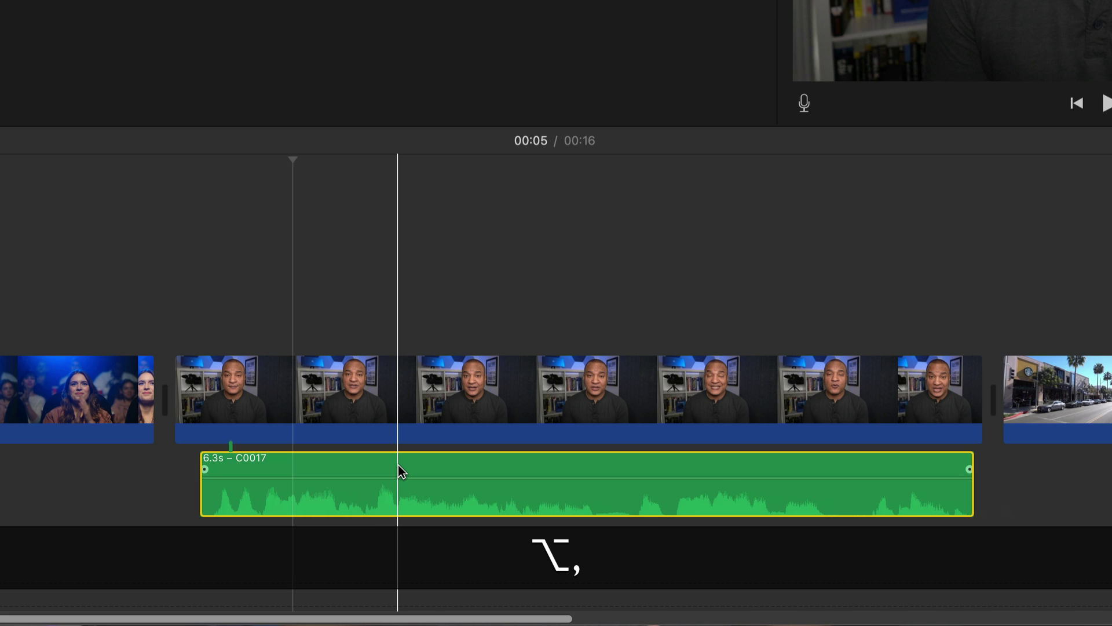
pyautogui.hotkey('alt', ',')
pyautogui.hotkey('alt', ',')
pyautogui.hotkey('alt', ',')
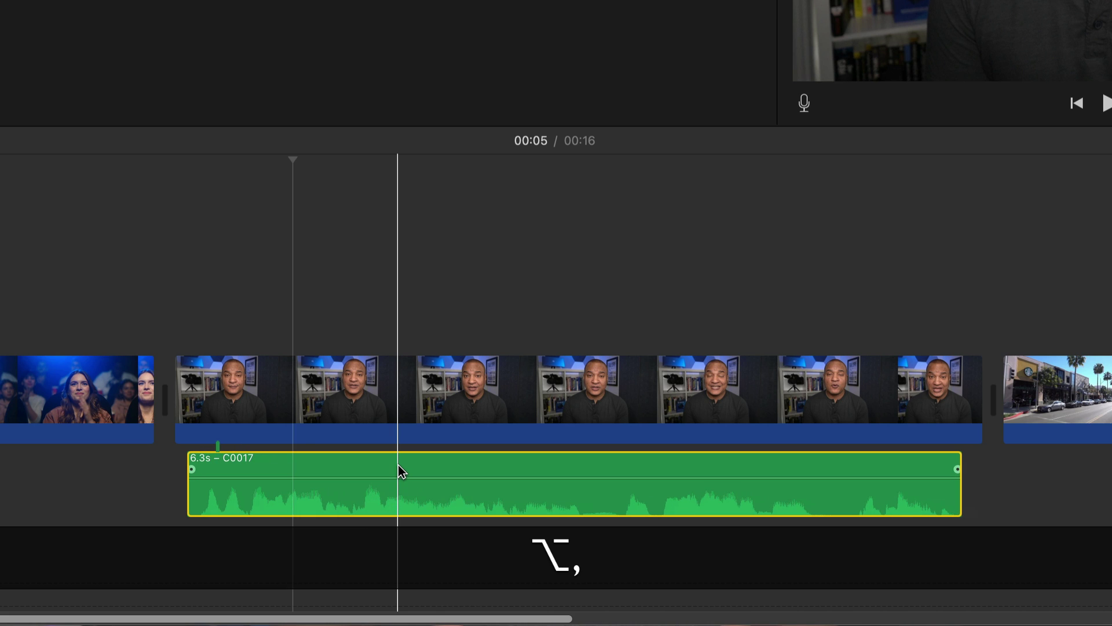
pyautogui.hotkey('alt', ',')
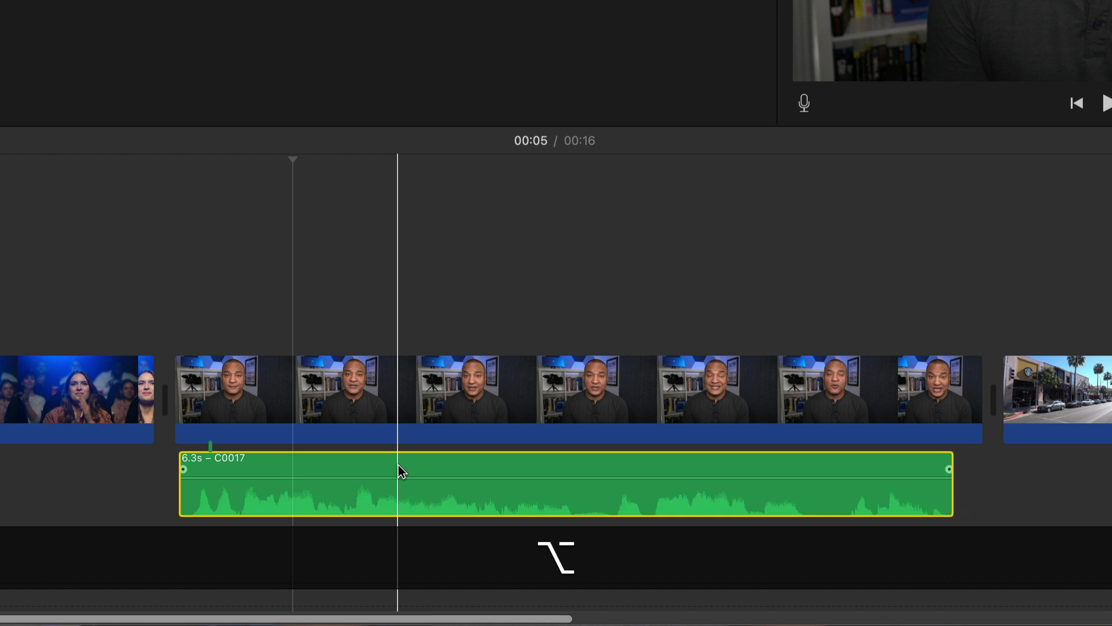
pyautogui.hotkey('alt', '.')
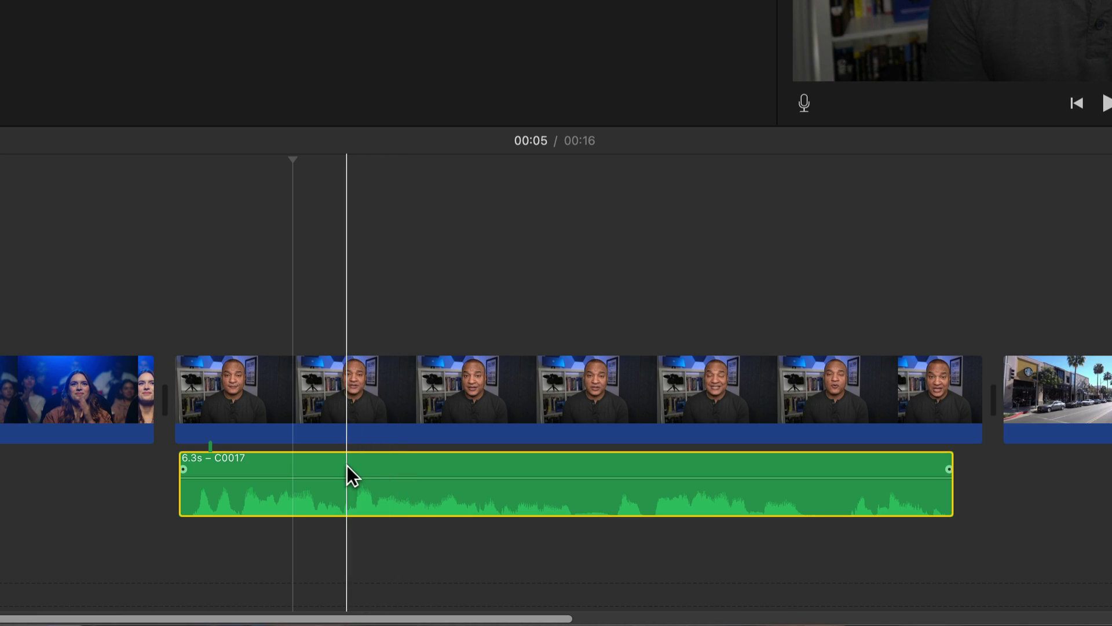
pyautogui.moveTo(346, 464); pyautogui.dragTo(366, 466)
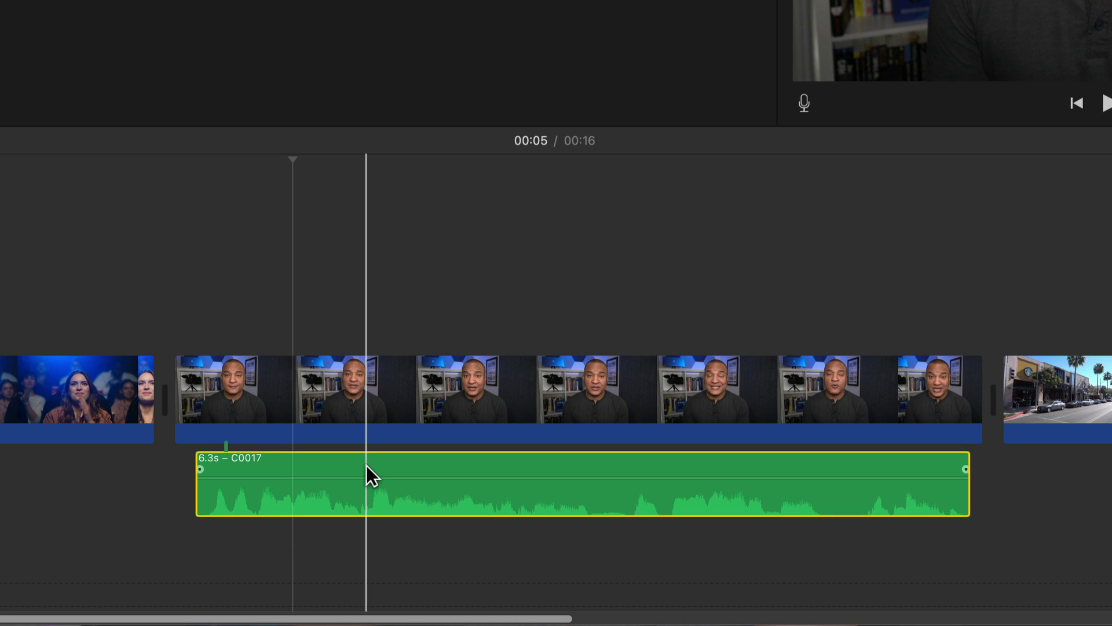
pyautogui.hotkey('alt', ',')
pyautogui.hotkey('alt', ',')
pyautogui.hotkey('alt', ',')
pyautogui.hotkey('alt', ',')
pyautogui.hotkey('alt', ',')
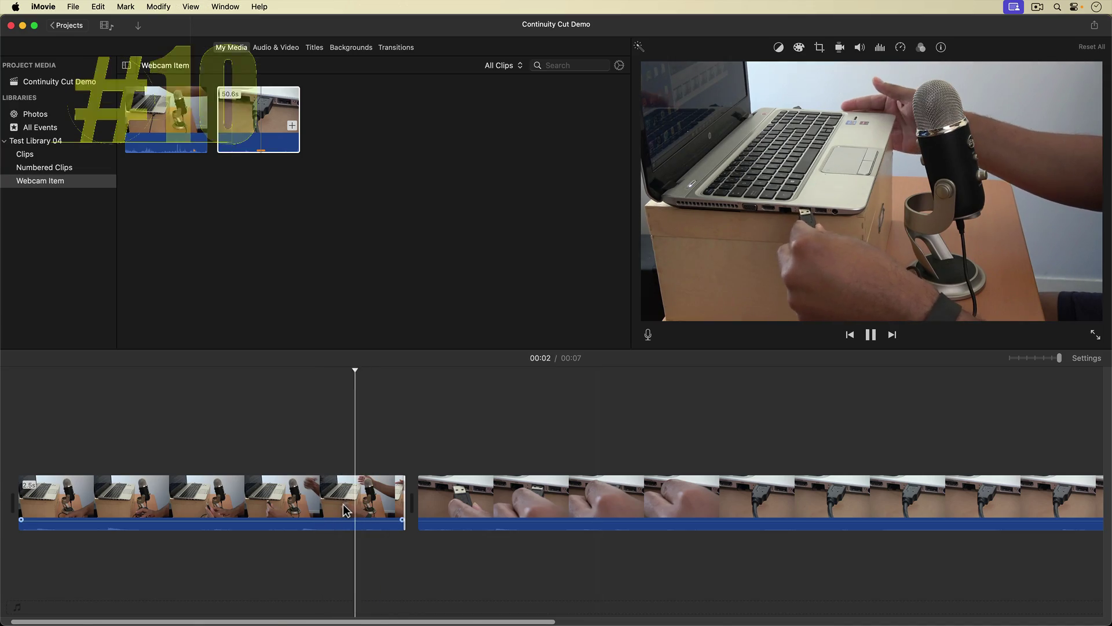
# - Trim frames off the end of the laptop-and-microphone clip with Comma/Period, then play the cut
pyautogui.click(352, 493)
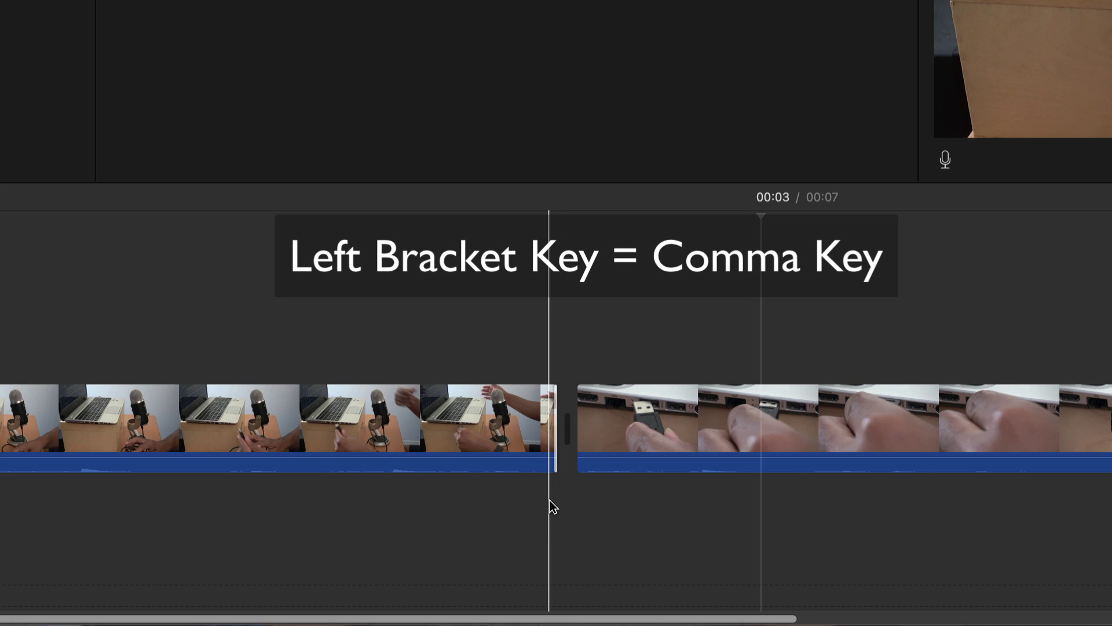
pyautogui.press(',')
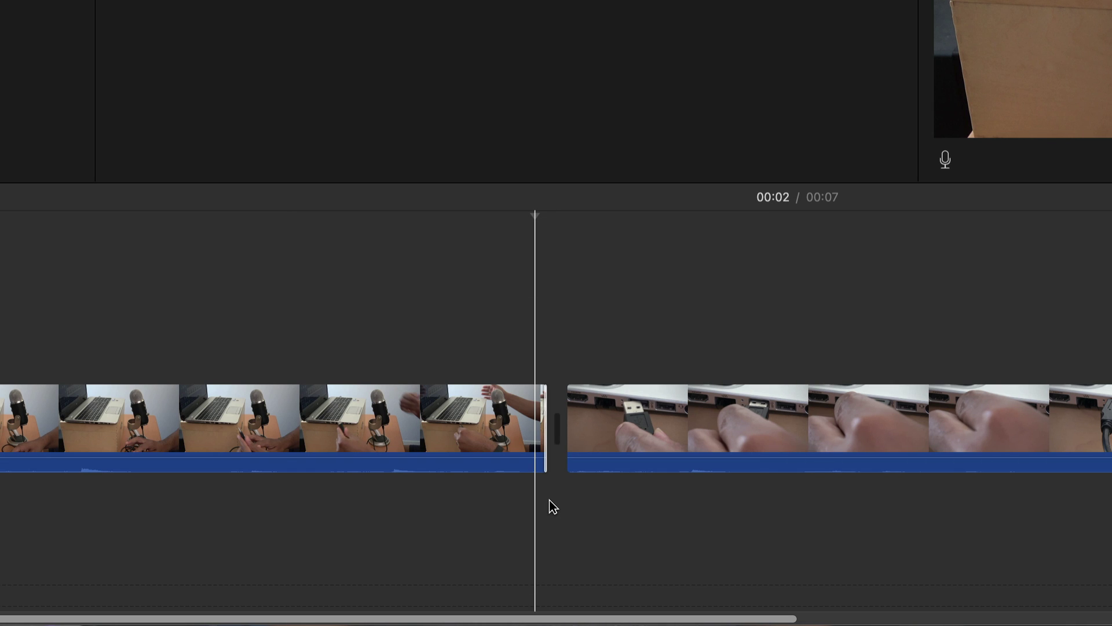
pyautogui.press('.')
pyautogui.press('.')
pyautogui.press(',')
pyautogui.press(',')
pyautogui.press(',')
pyautogui.press('.')
pyautogui.press('.')
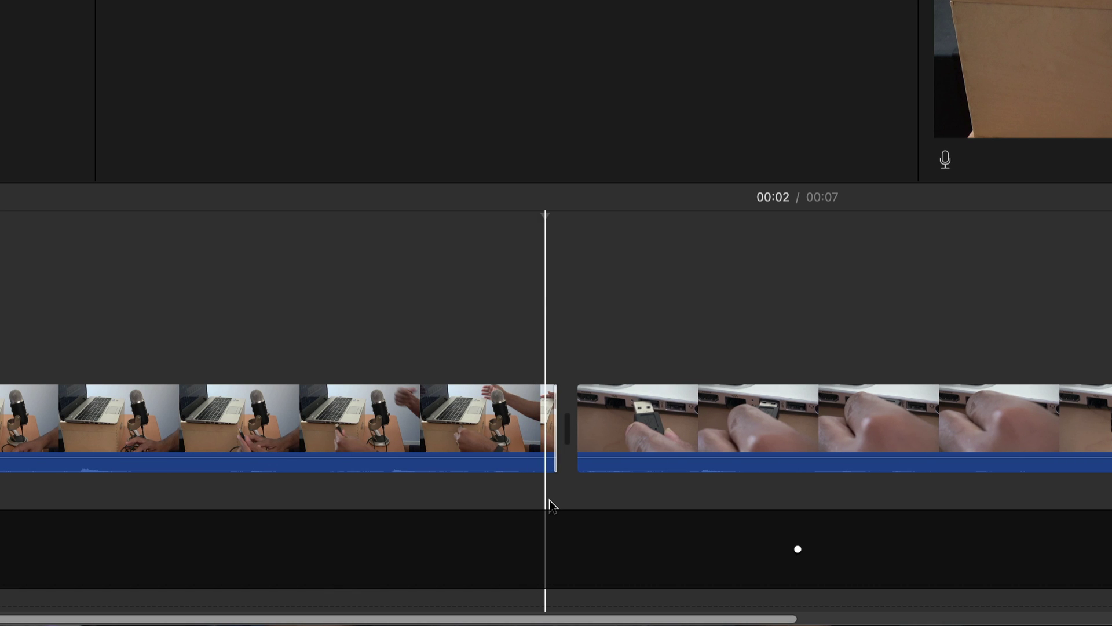
pyautogui.press('space')
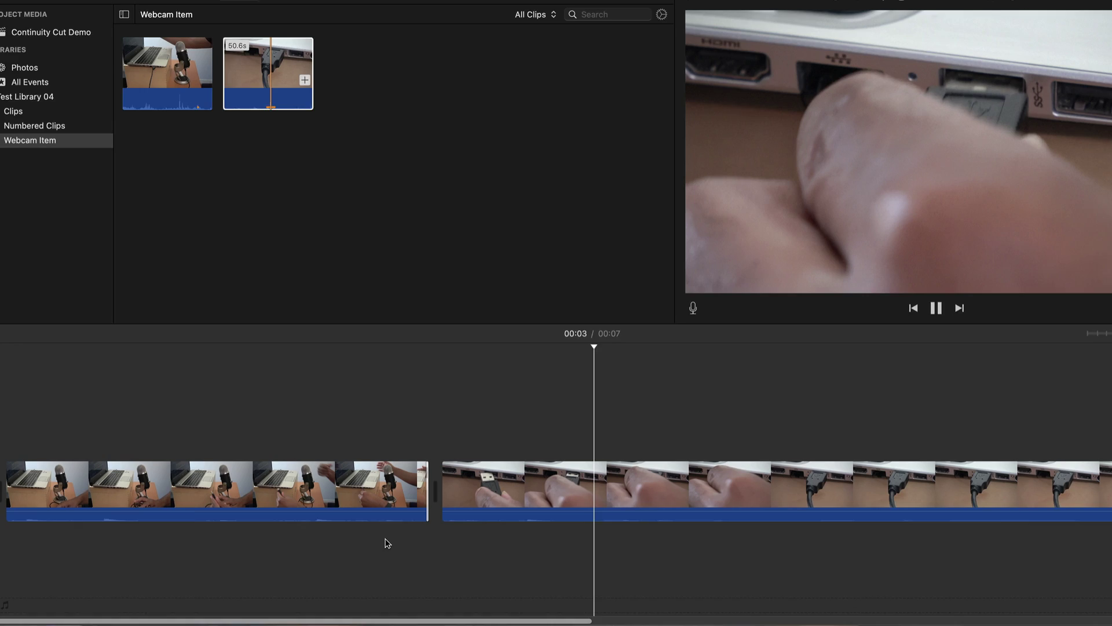
pyautogui.press('space')
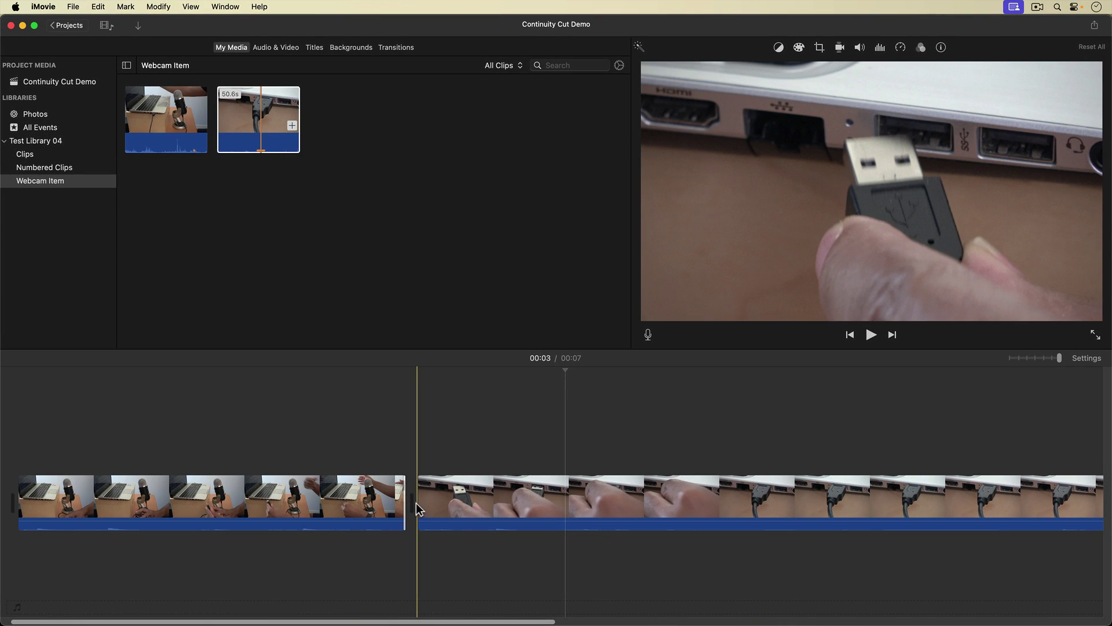